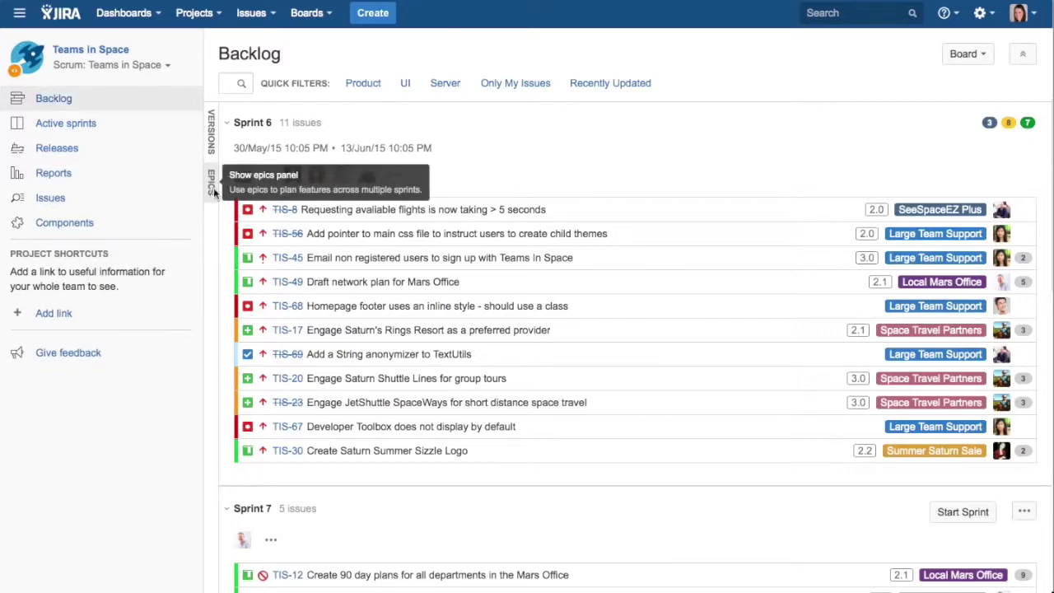
Show the epics and filter the backlog by Large Team Support, Space Travel Partners, Summer Saturn Sale and Afterburner Plus, ending on all issues.
left_click(212, 181)
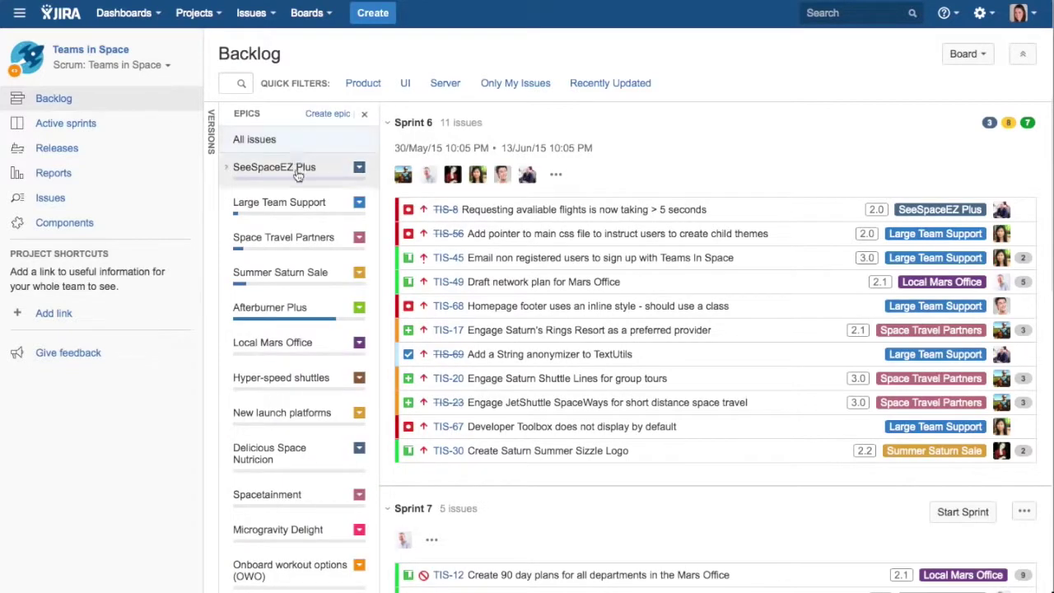
left_click(294, 208)
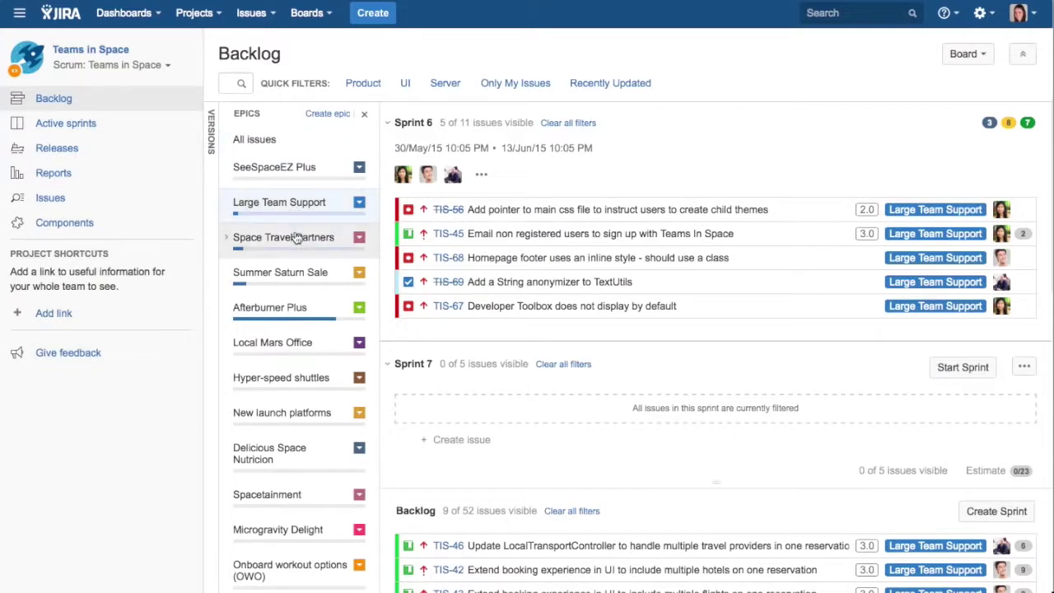
left_click(296, 238)
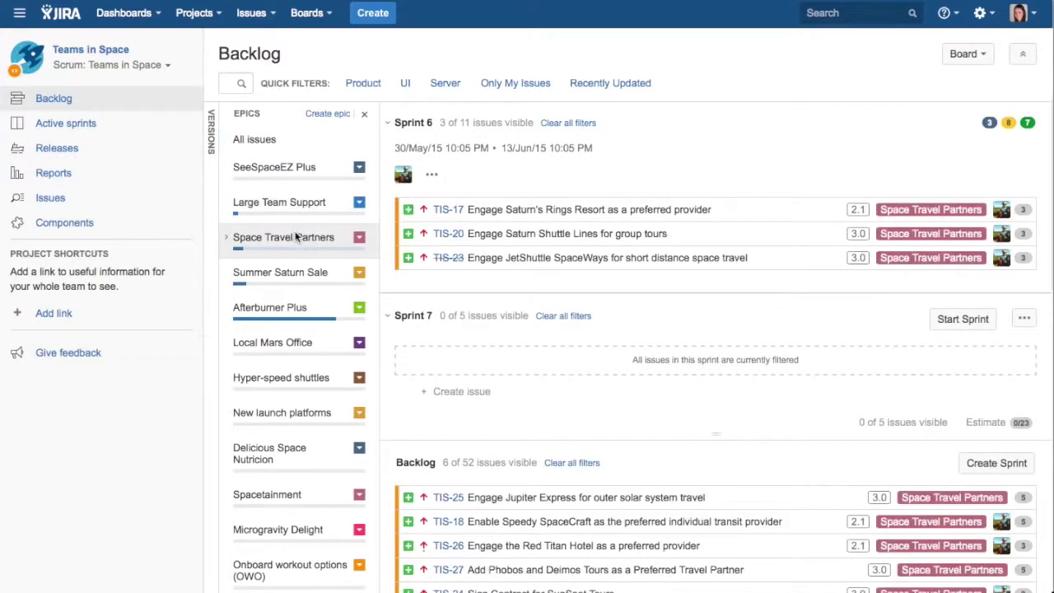
left_click(289, 274)
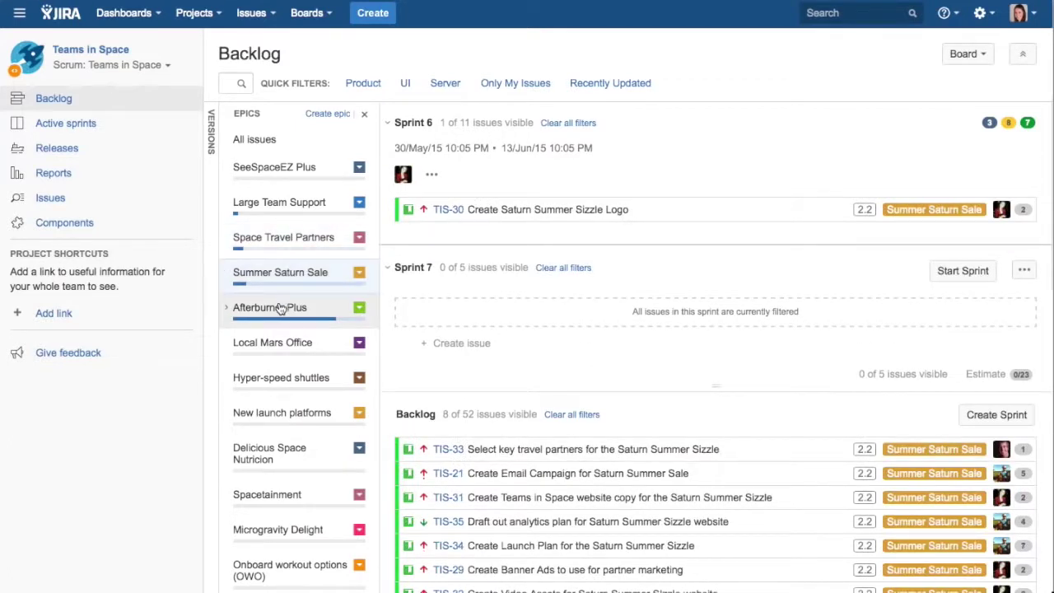
left_click(280, 307)
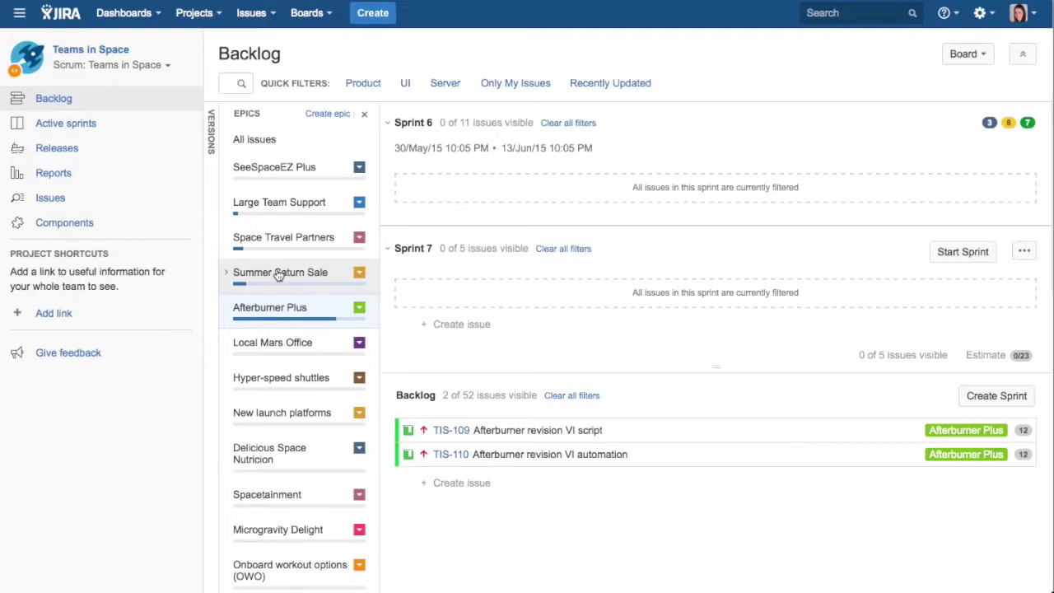
left_click(277, 141)
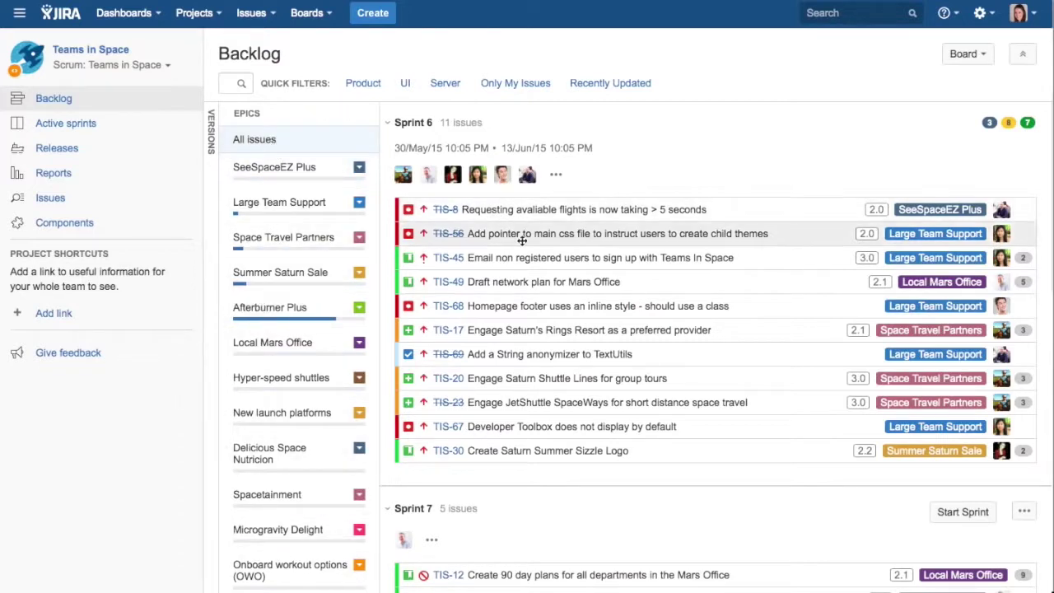
Rank issues TIS-10 and TIS-7 first and second in the backlog list below Sprint 7.
scroll(558, 557, "down", 4)
scroll(556, 559, "down", 3)
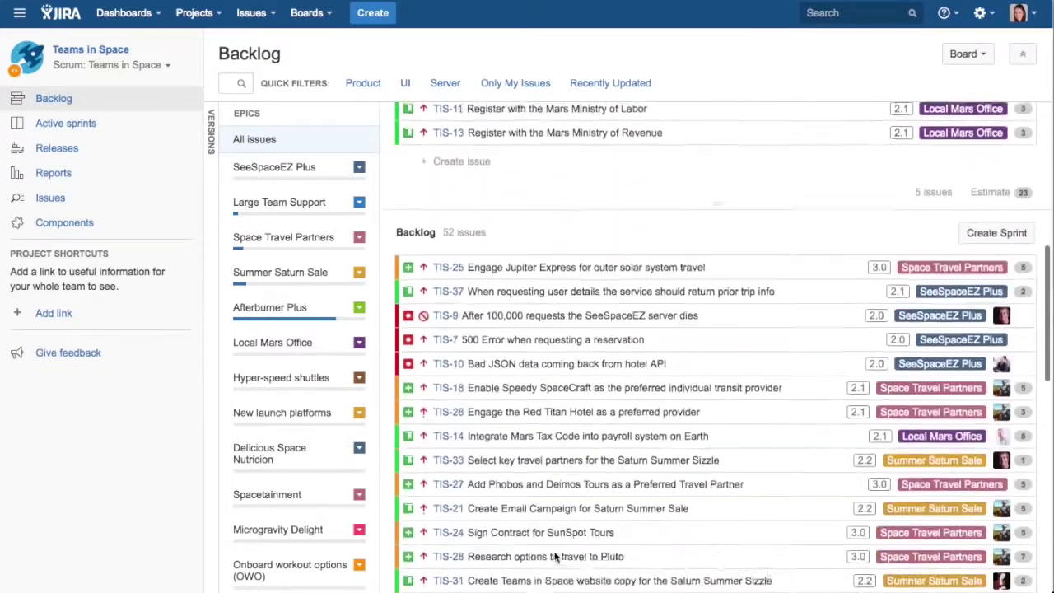
left_click_drag(528, 334, 532, 236)
left_click_drag(521, 285, 518, 257)
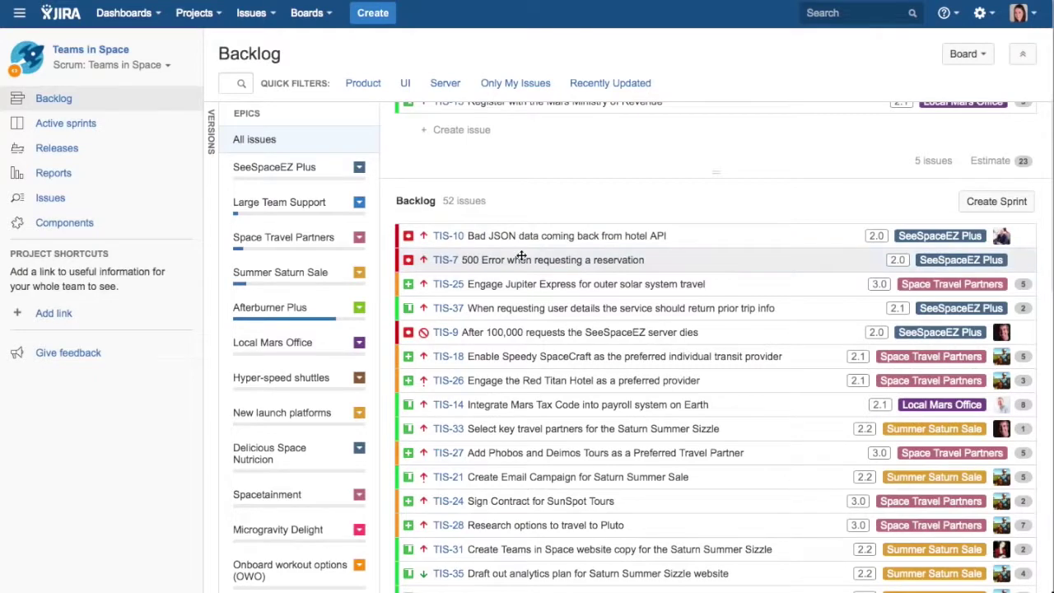
Show the versions and filter the backlog by 1.8, 2.2 and 3.0, finishing by hiding both versions and epics.
left_click(212, 142)
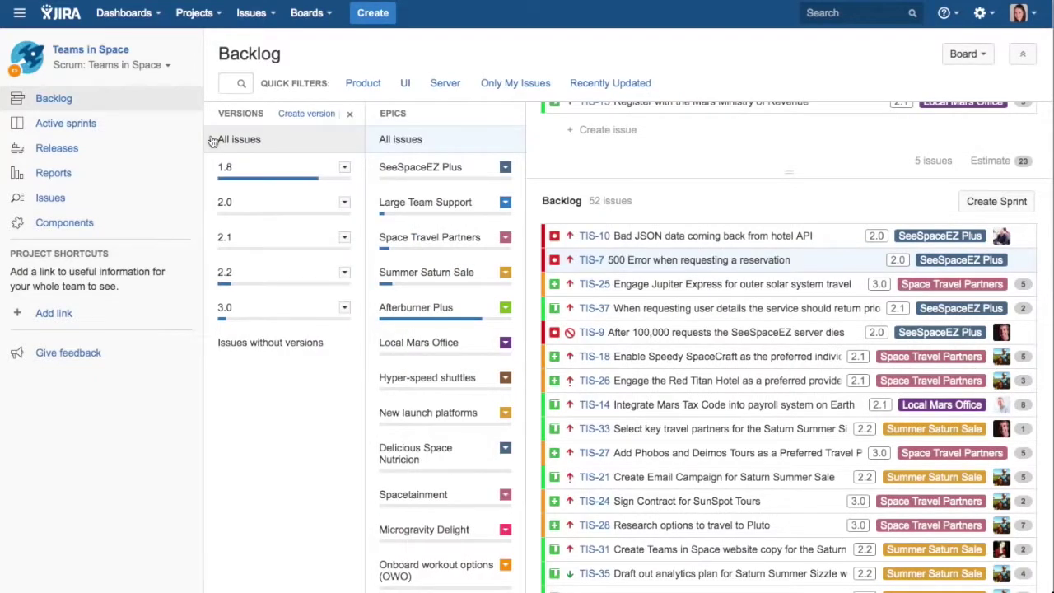
left_click(293, 180)
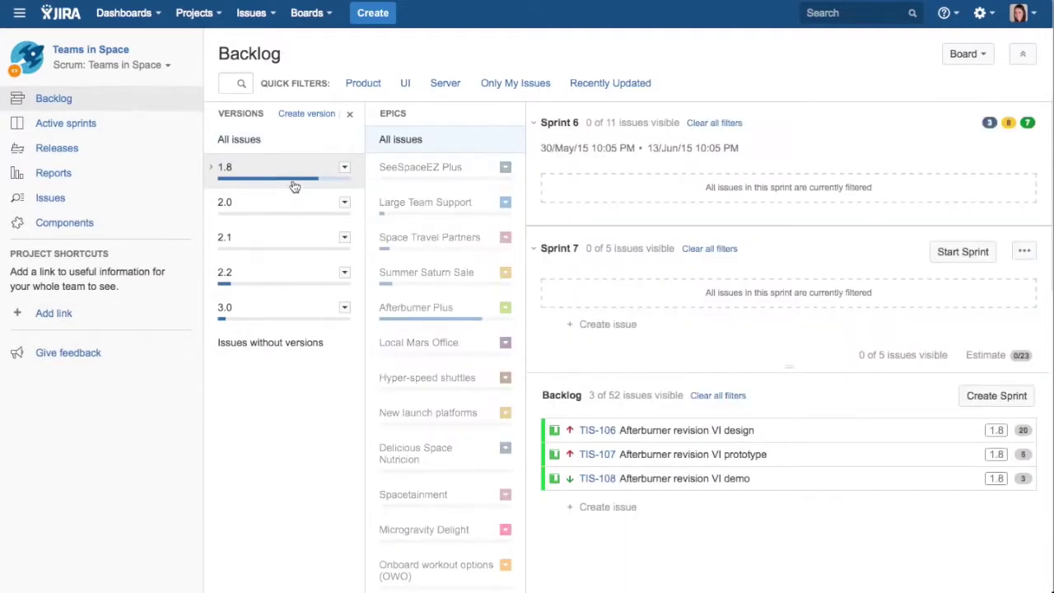
left_click(283, 274)
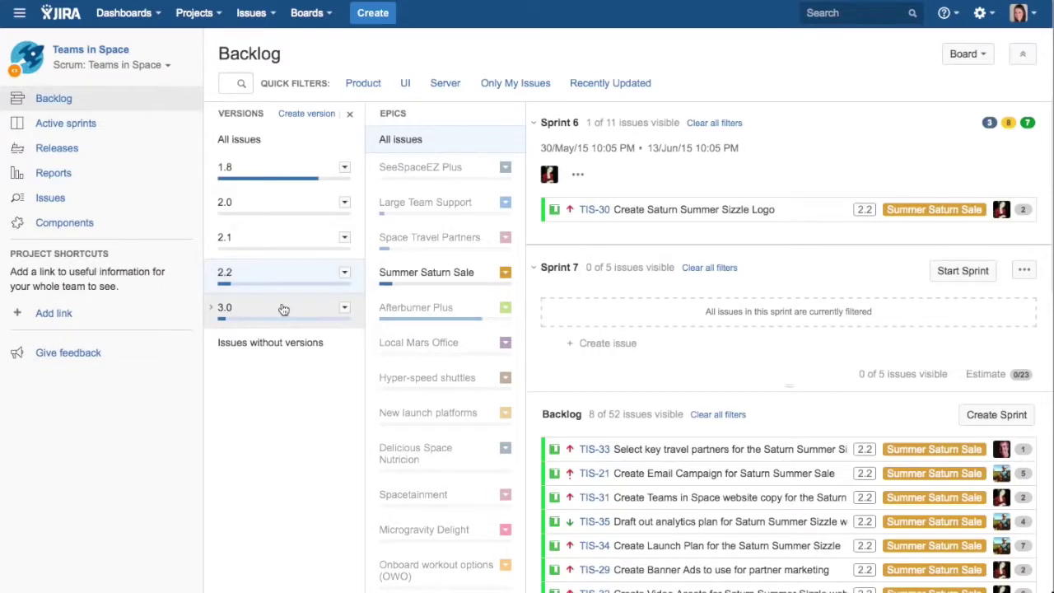
left_click(282, 308)
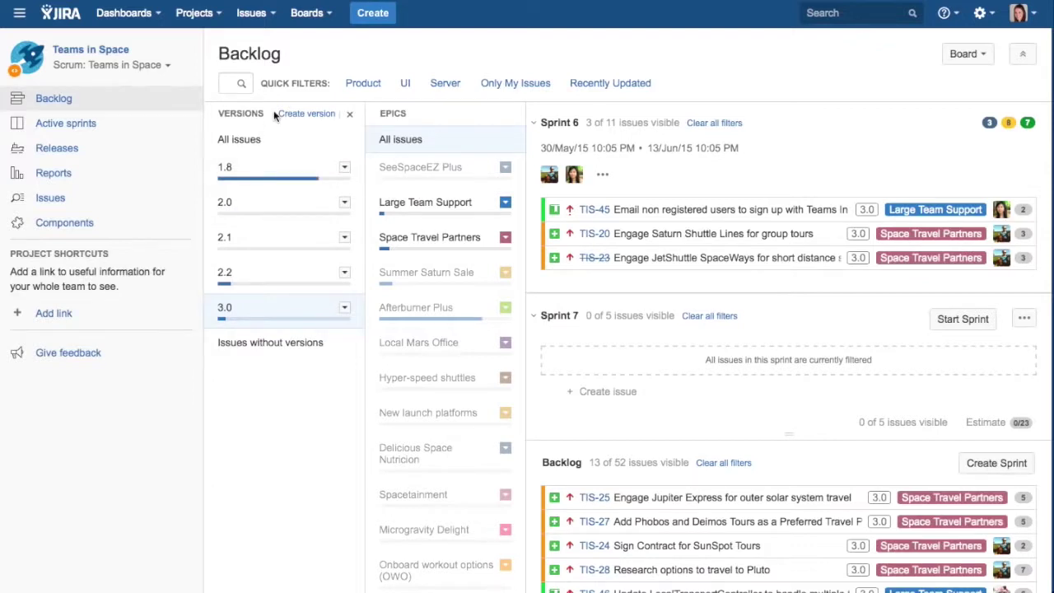
left_click(349, 114)
left_click(364, 115)
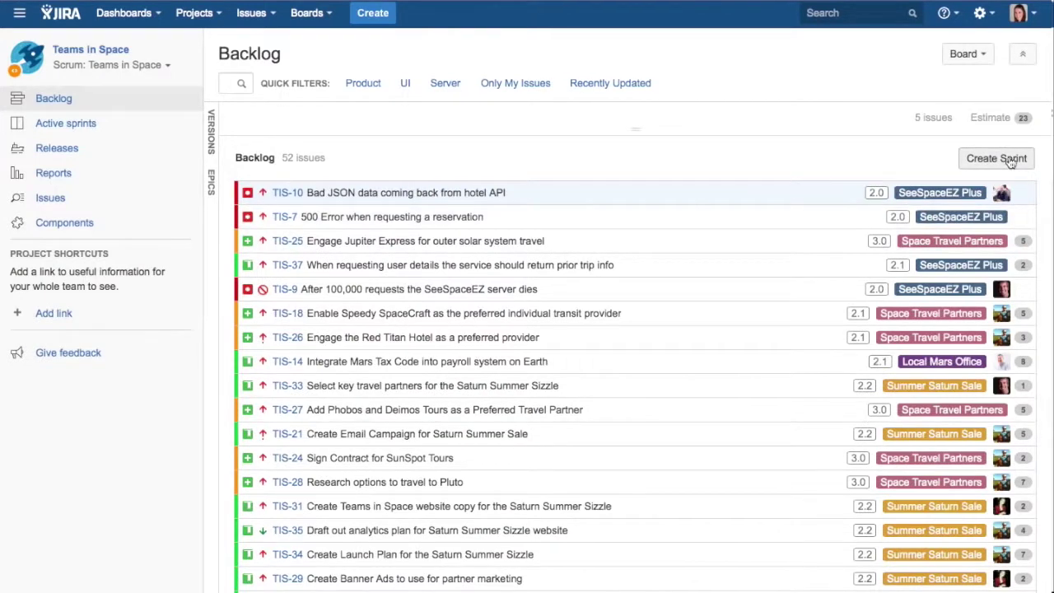
Create a new sprint and extend it over the top backlog issues, from TIS-10 down to TIS-34.
scroll(894, 284, "up", 1)
scroll(893, 284, "down", 1)
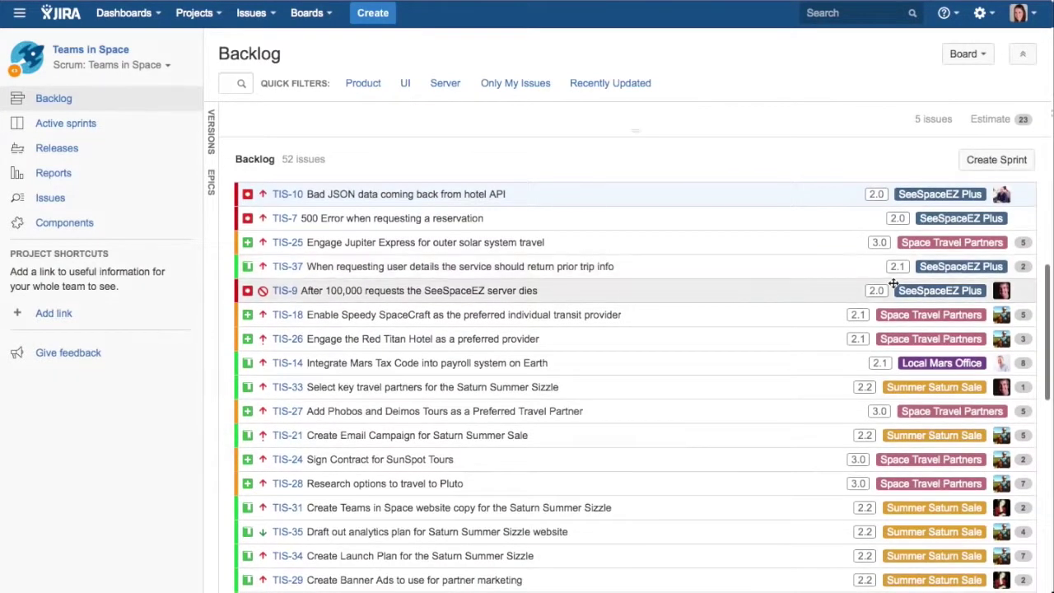
left_click(999, 161)
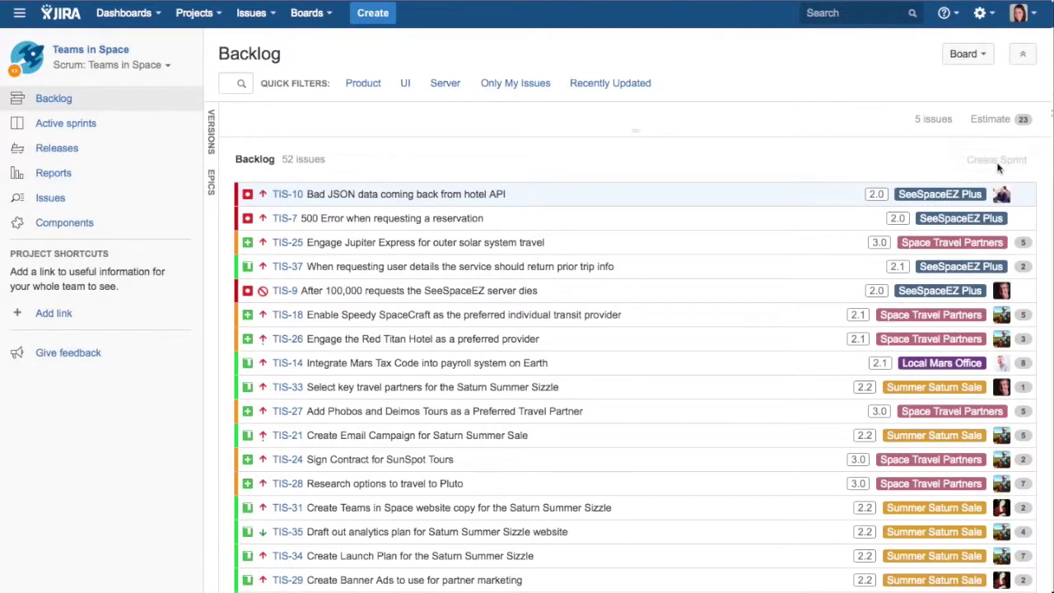
left_click_drag(635, 279, 636, 565)
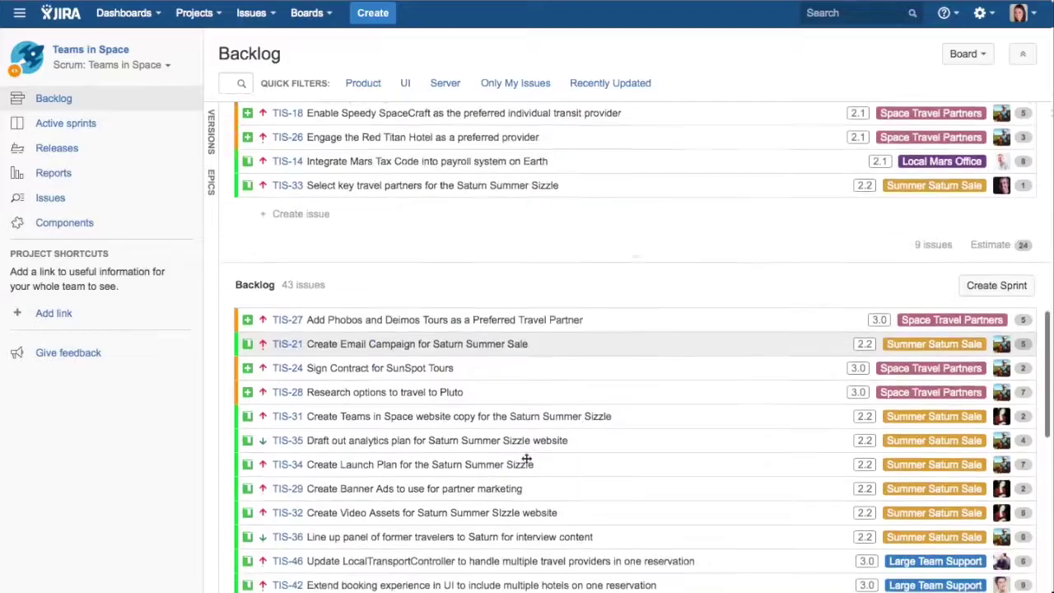
scroll(527, 459, "down", 3)
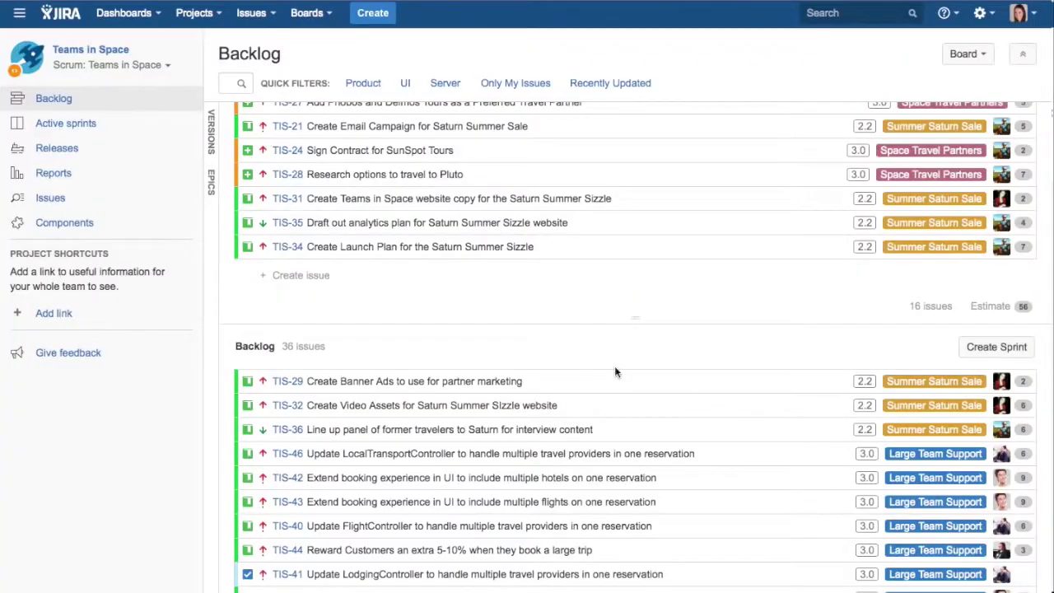
scroll(614, 373, "up", 3)
scroll(615, 368, "up", 4)
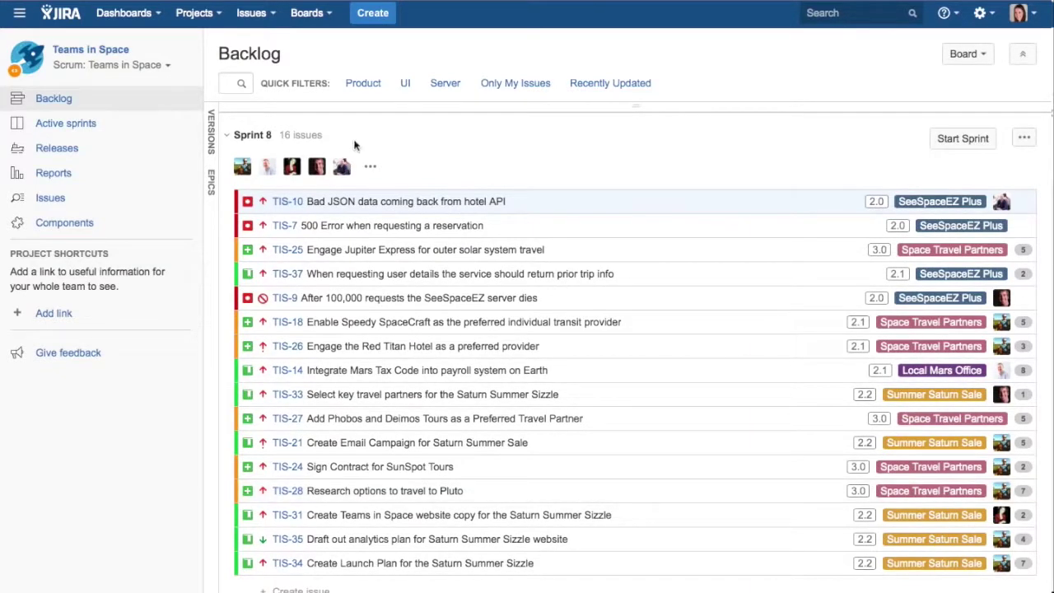
Examine committed versus completed story points per sprint in the Velocity Chart report.
left_click(140, 178)
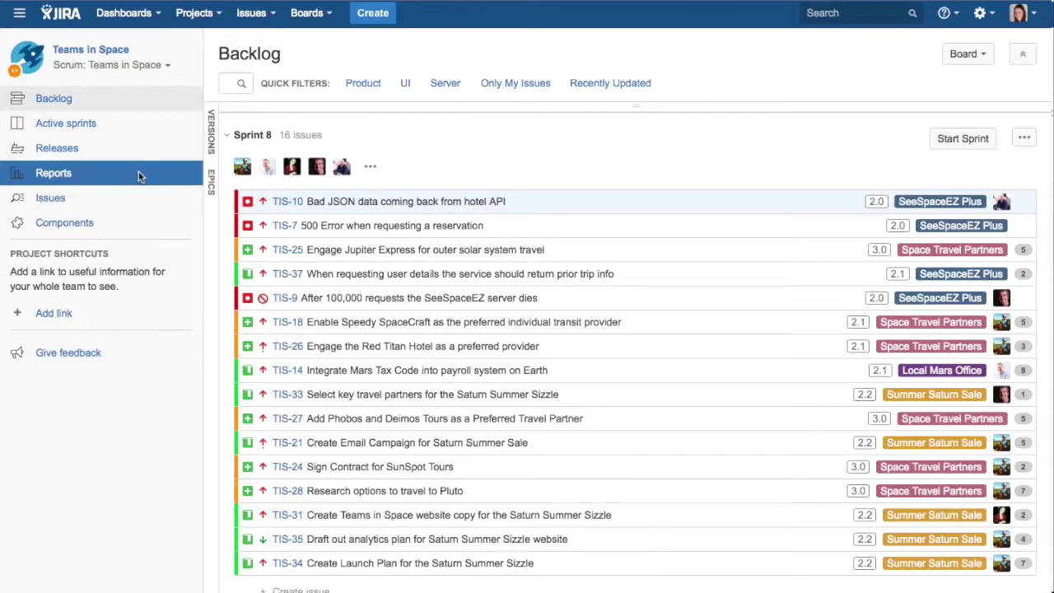
scroll(438, 379, "down", 3)
scroll(439, 379, "down", 2)
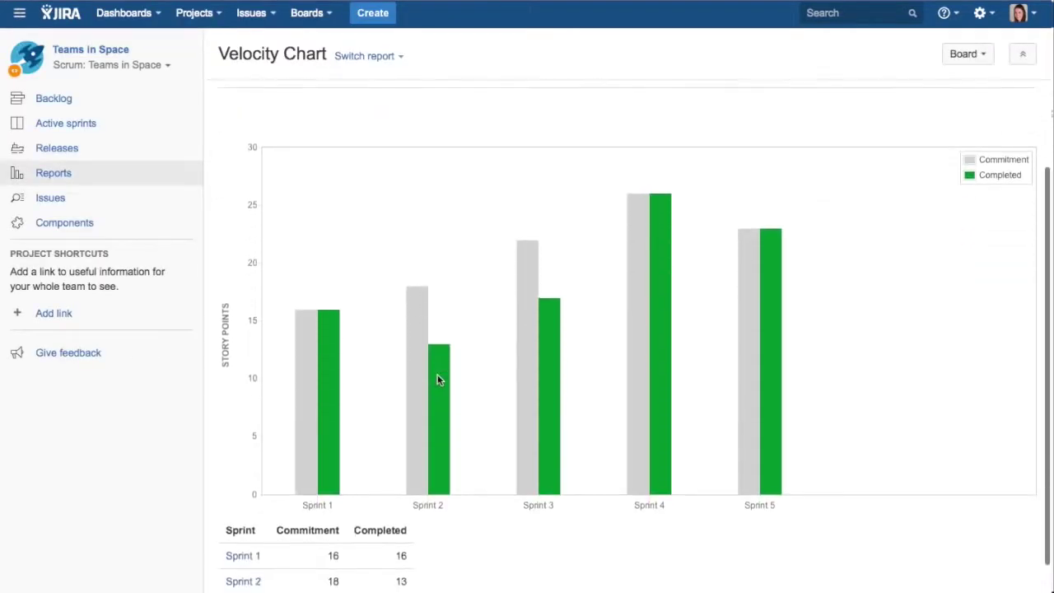
scroll(438, 376, "down", 1)
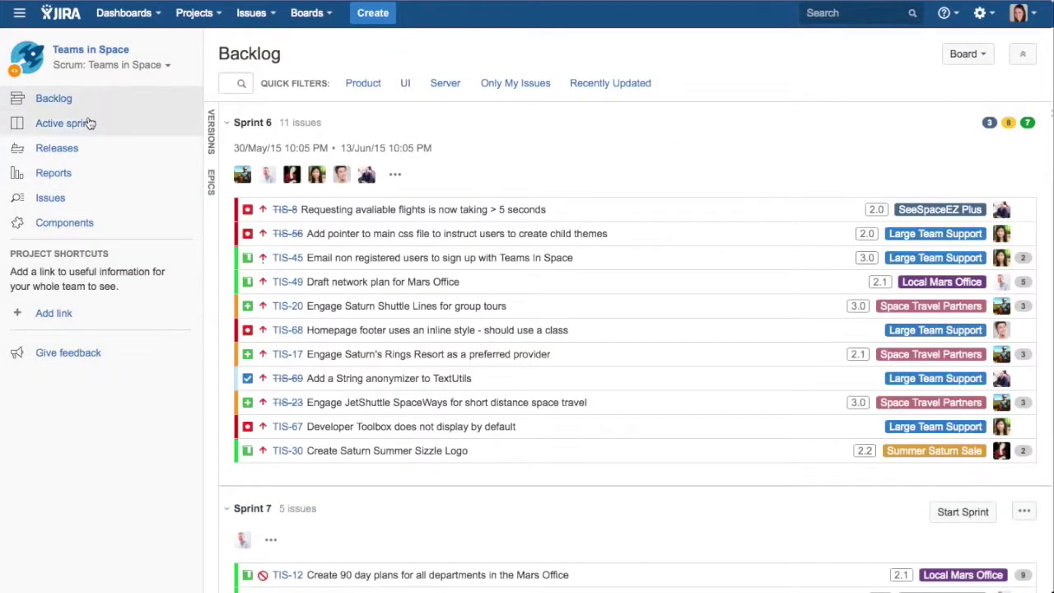
From issue TIS-20 in the active sprint, create a Bugfix branch from master in the developer-toolbox repository.
left_click(89, 126)
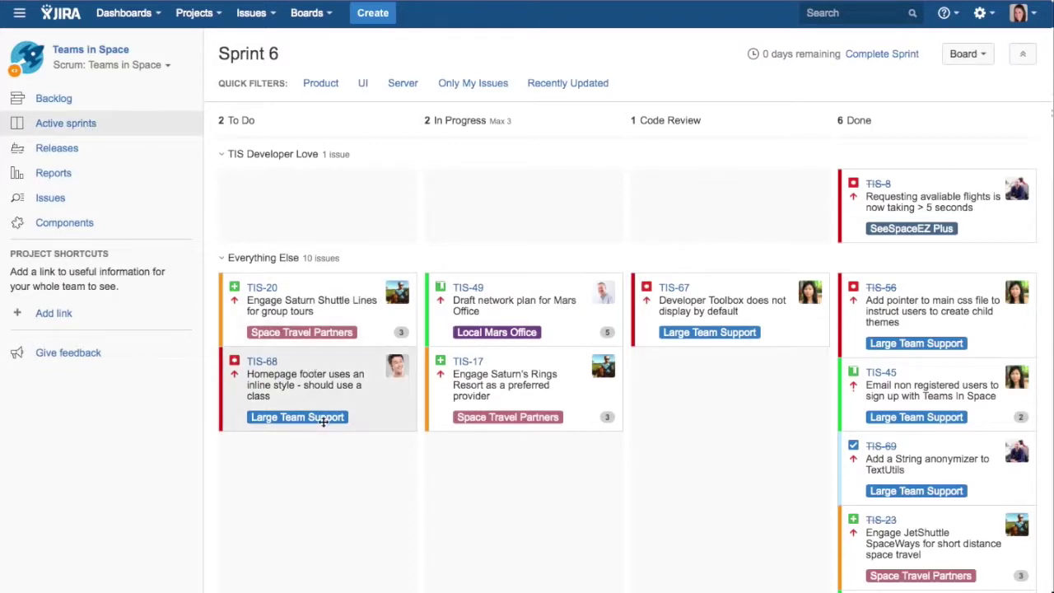
left_click(306, 314)
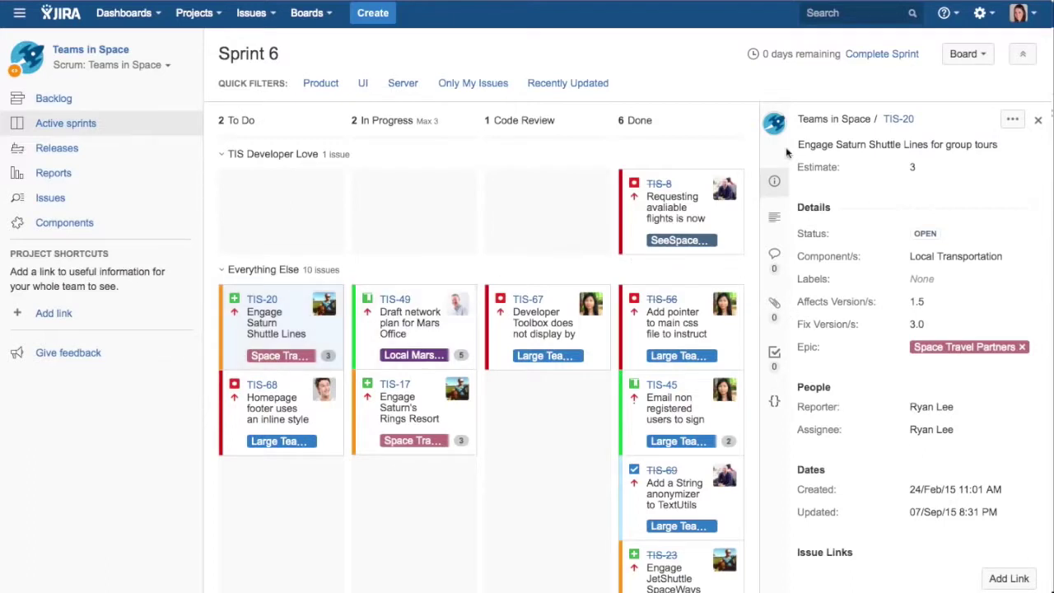
left_click(774, 402)
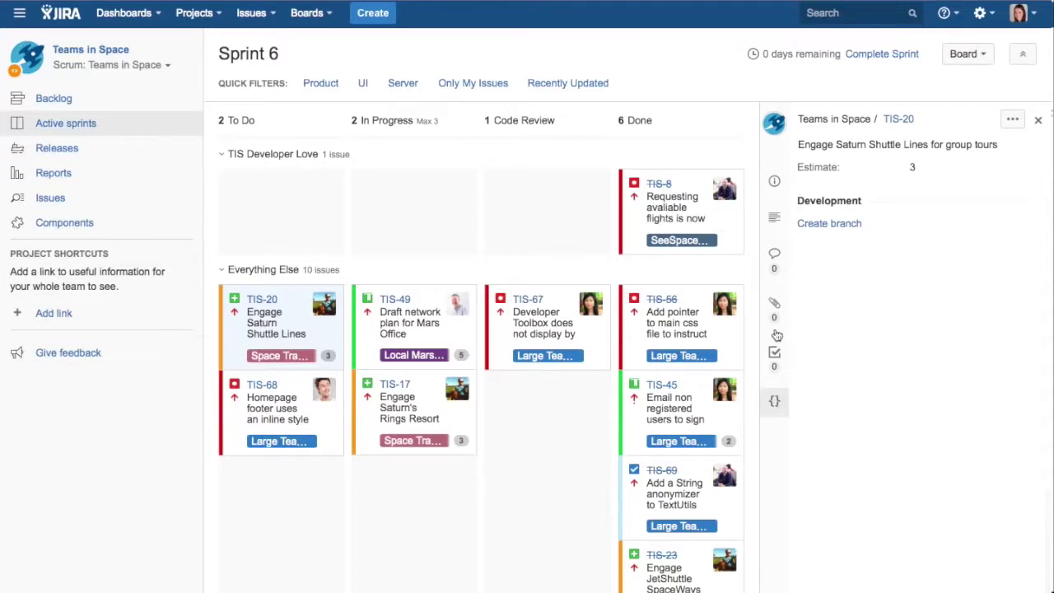
left_click(829, 224)
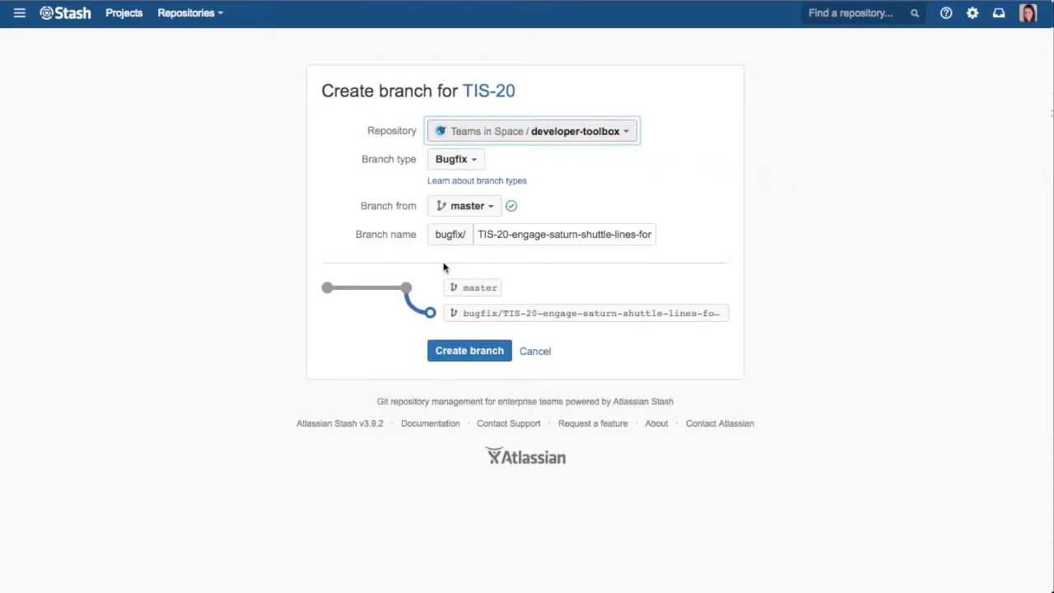
left_click(466, 351)
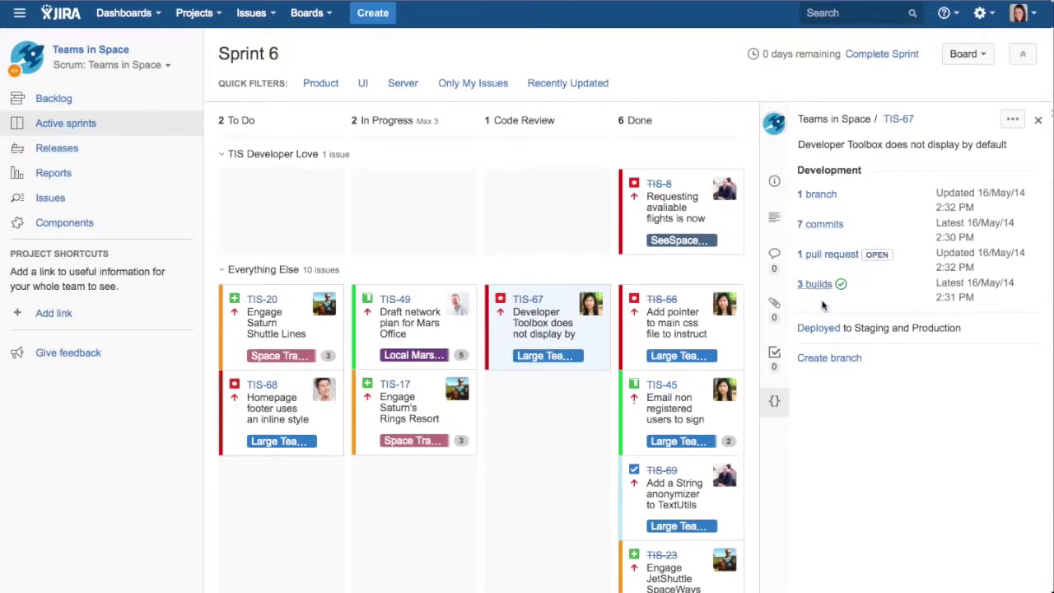
Review the deployment details of issue TIS-67 and close them.
left_click(823, 328)
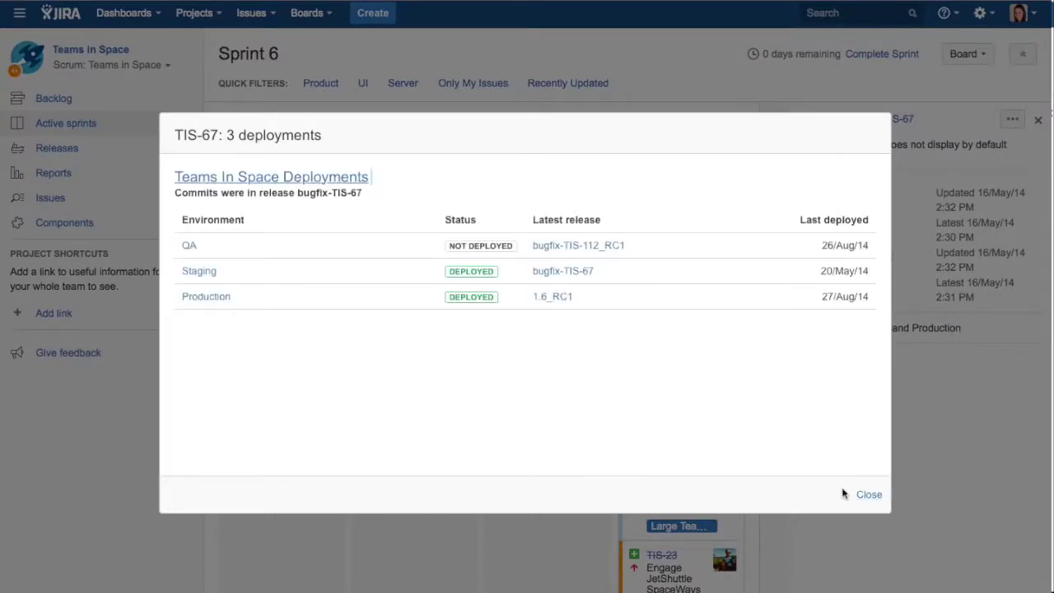
left_click(869, 494)
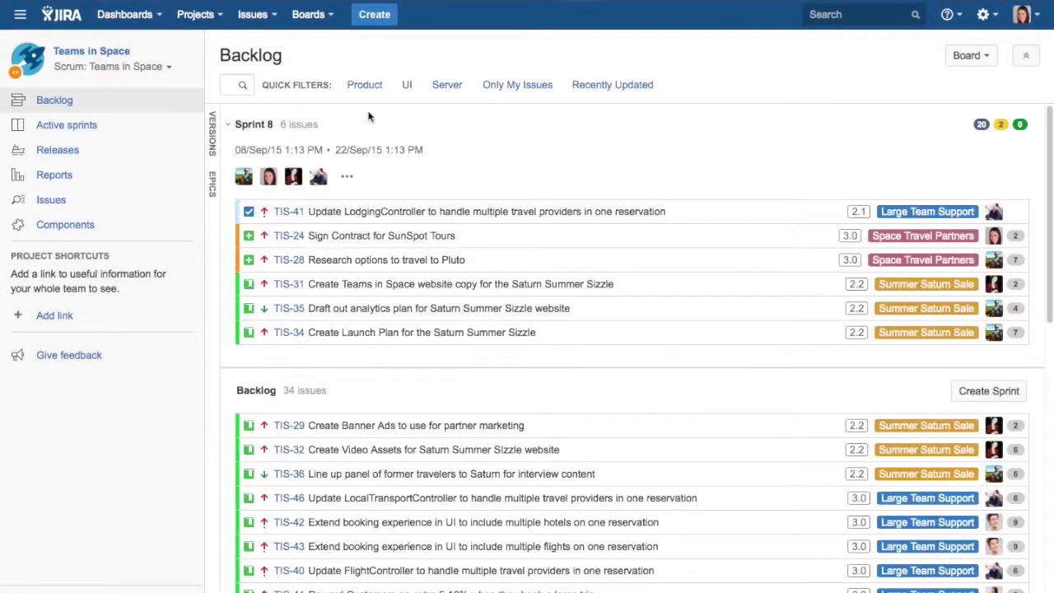
Open the project's Velocity Chart from the reports overview to compare the latest sprints.
left_click(129, 177)
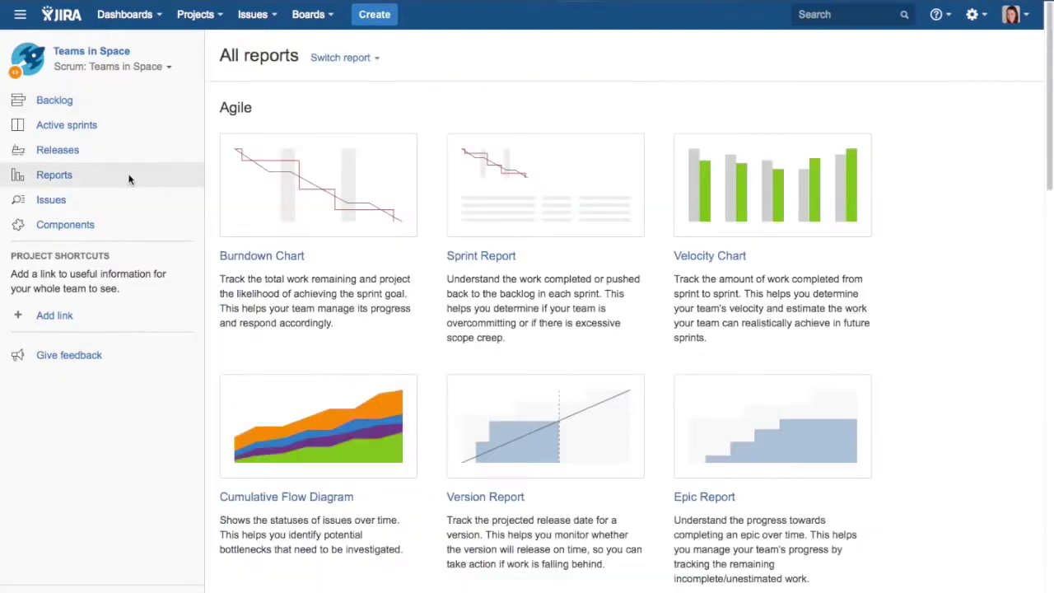
left_click(731, 221)
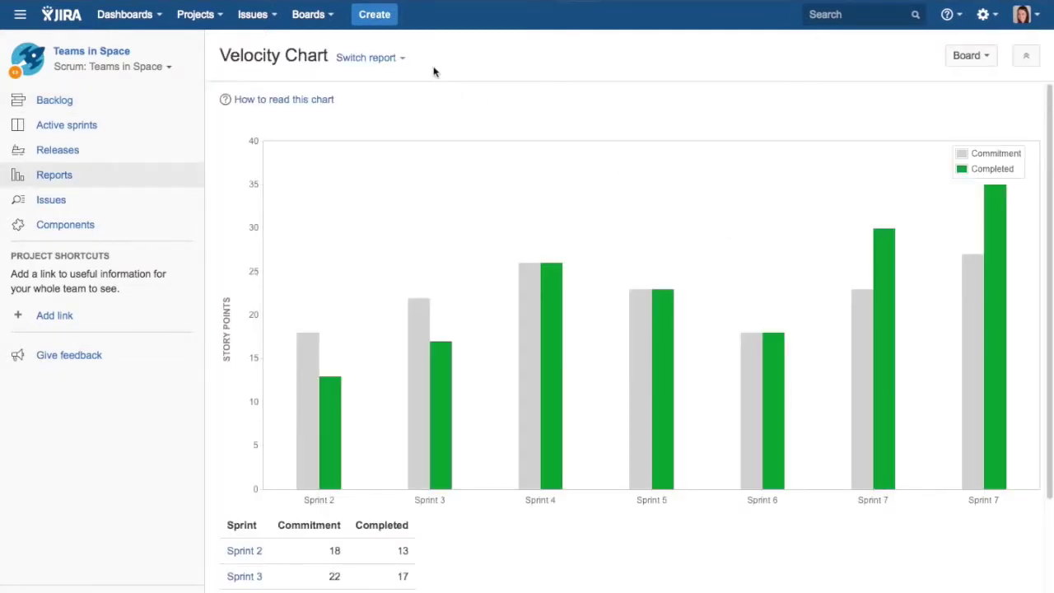
Switch to the Release Burndown report and show it for version TIS: 2.2.
left_click(402, 61)
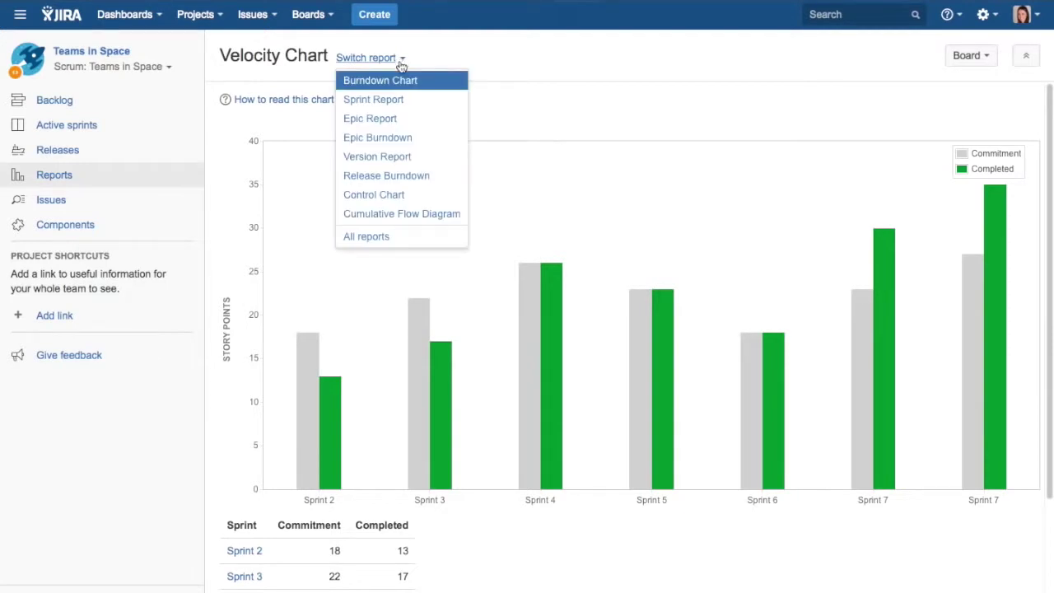
left_click(404, 177)
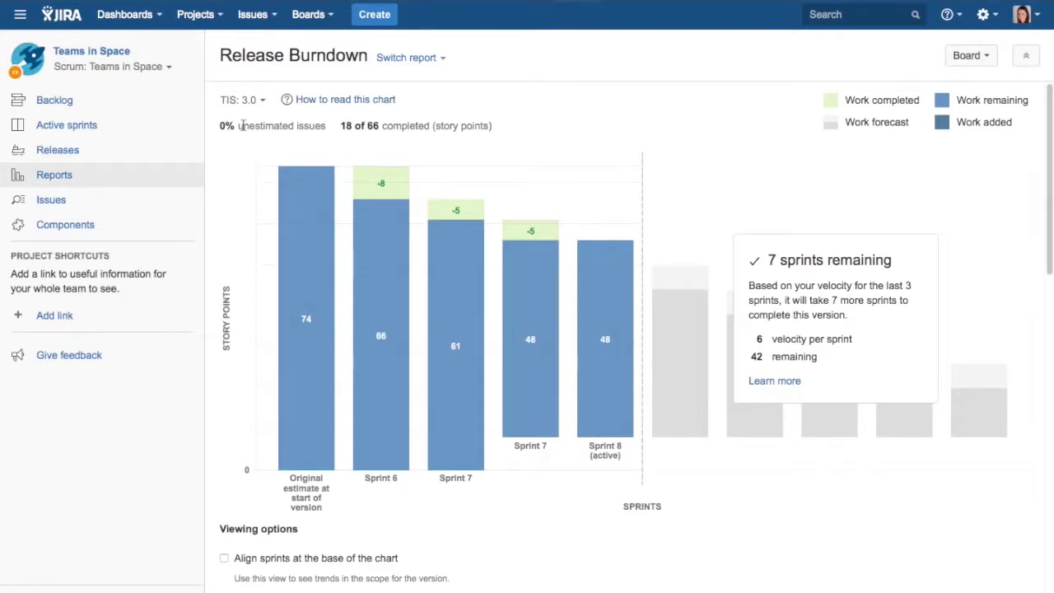
mouse_move(241, 125)
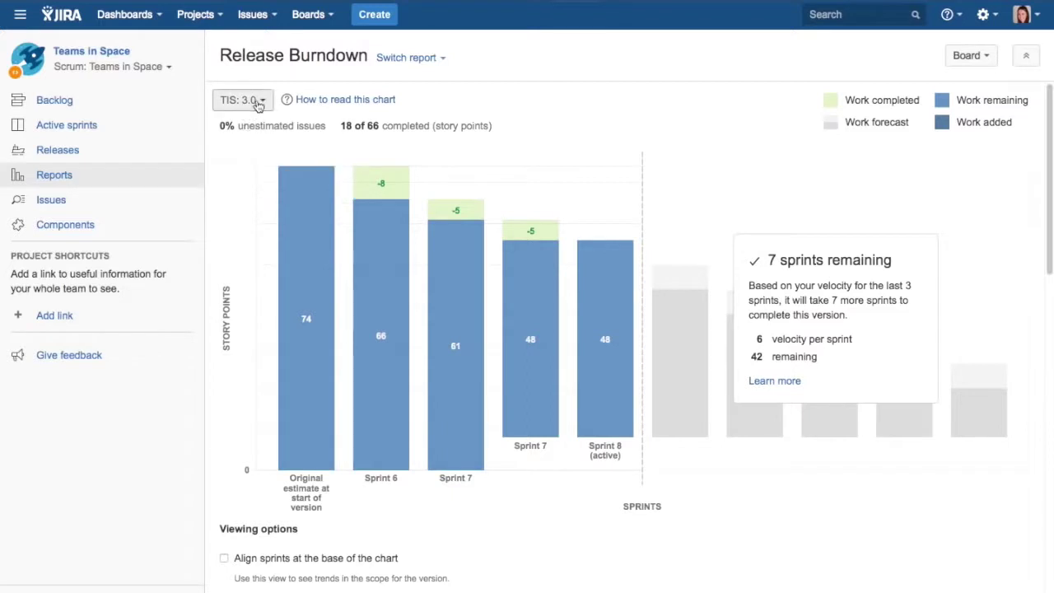
left_click(245, 99)
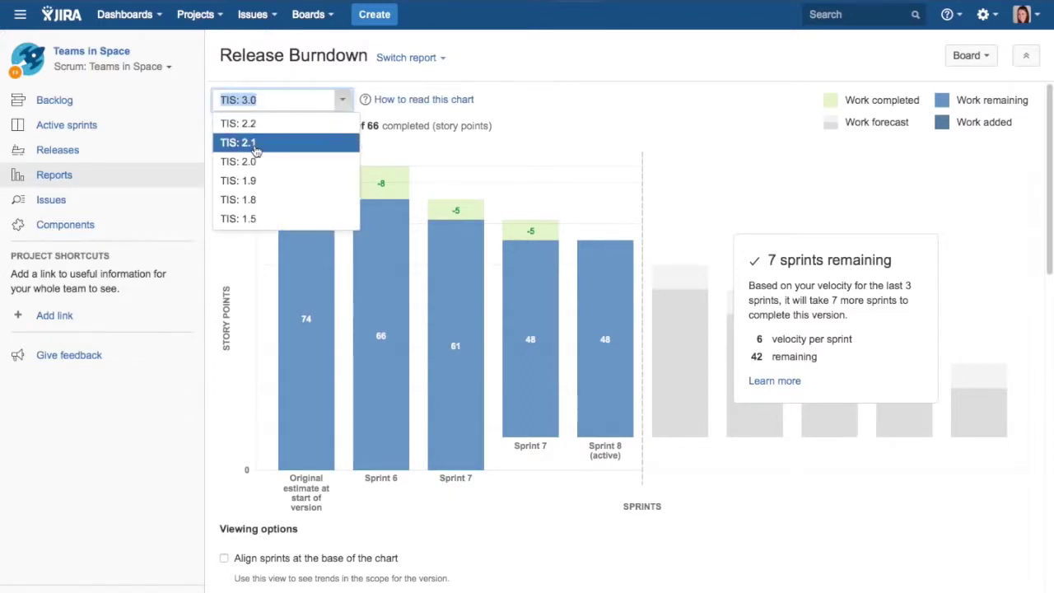
left_click(256, 131)
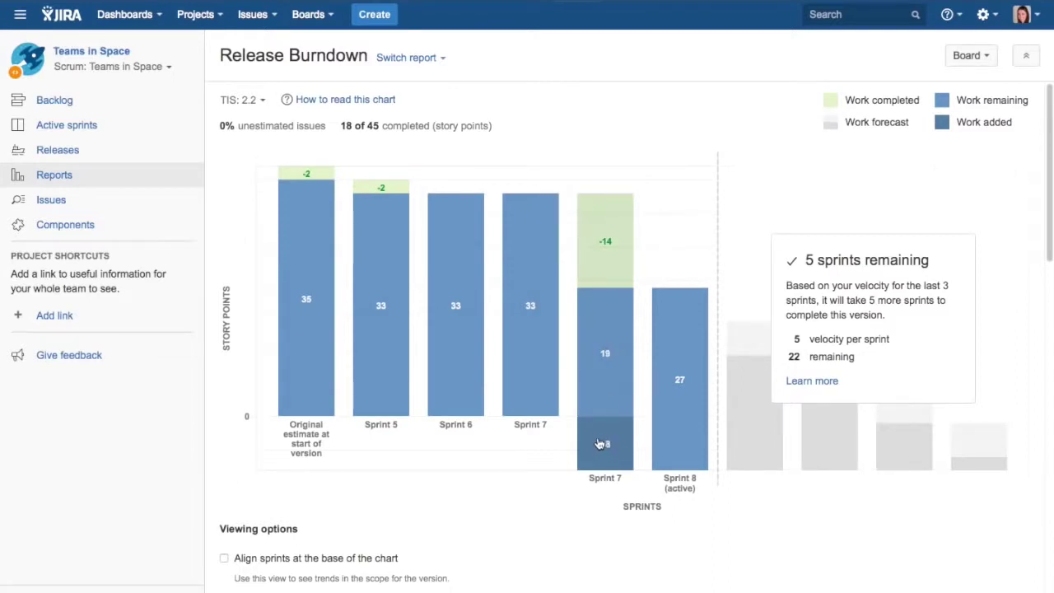
Switch to the project's kanban board and move issue TIS-16 from To Do to In Progress.
mouse_move(600, 444)
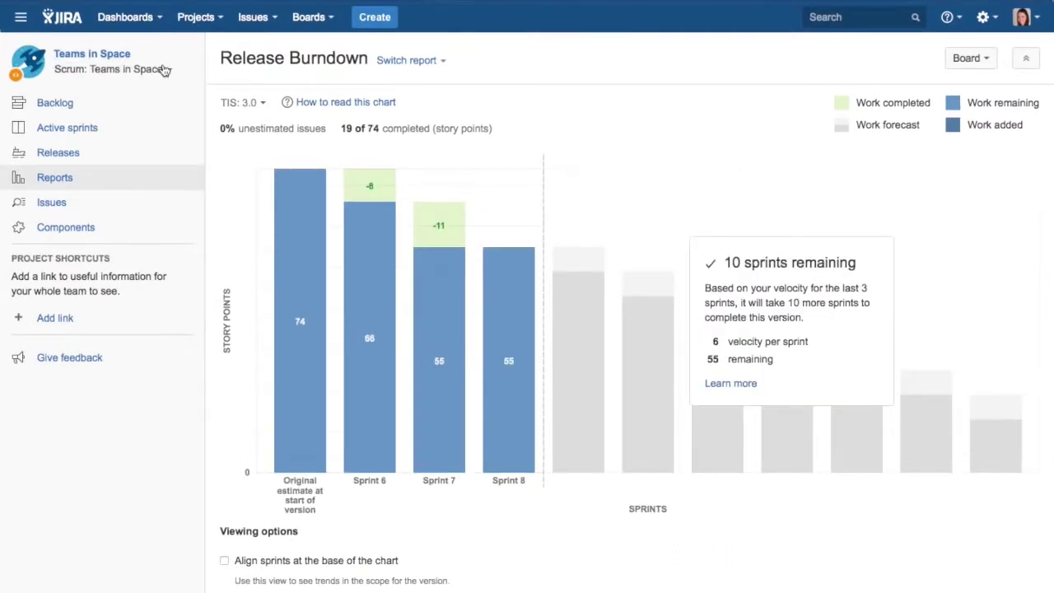
left_click(167, 66)
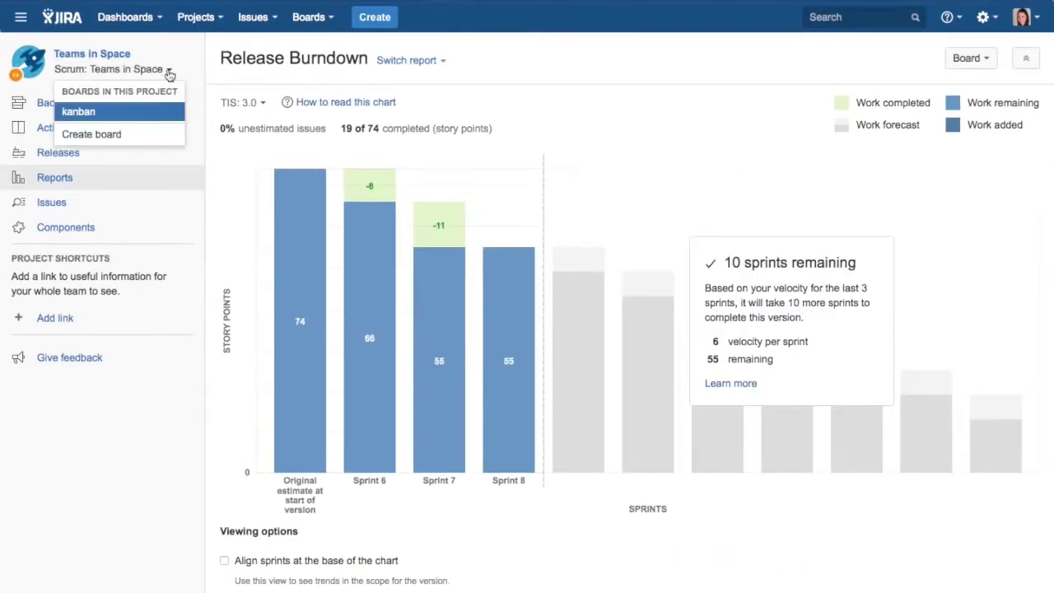
left_click(120, 115)
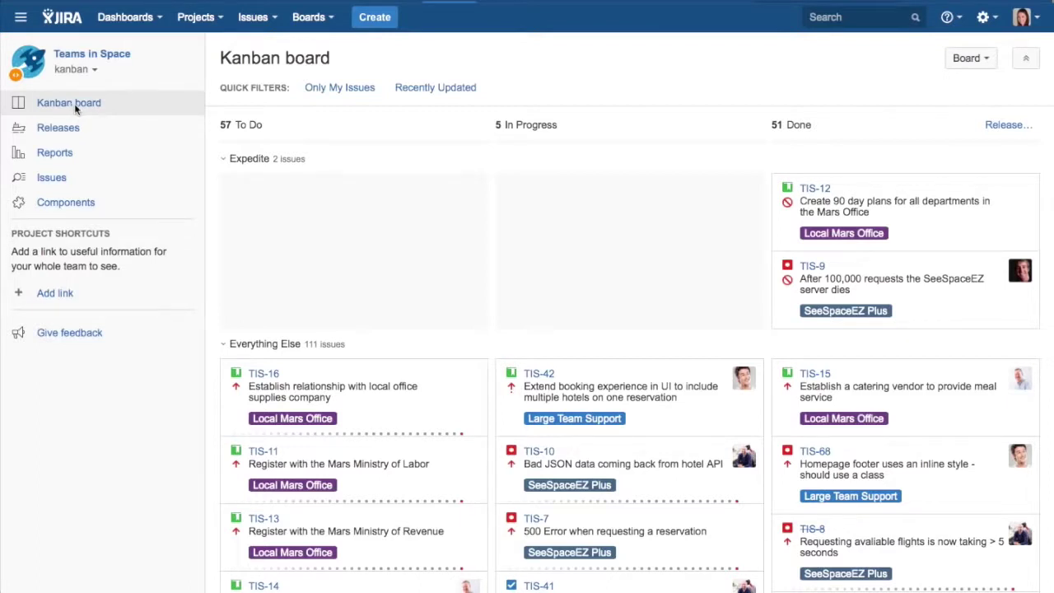
left_click_drag(357, 384, 634, 381)
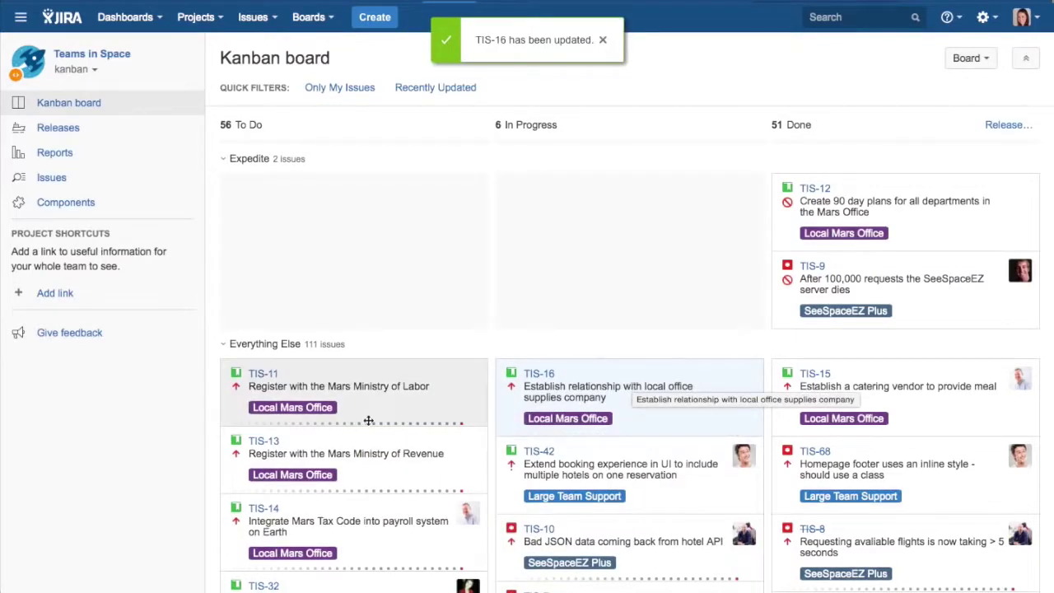
scroll(368, 420, "down", 3)
scroll(368, 420, "down", 5)
scroll(368, 420, "down", 6)
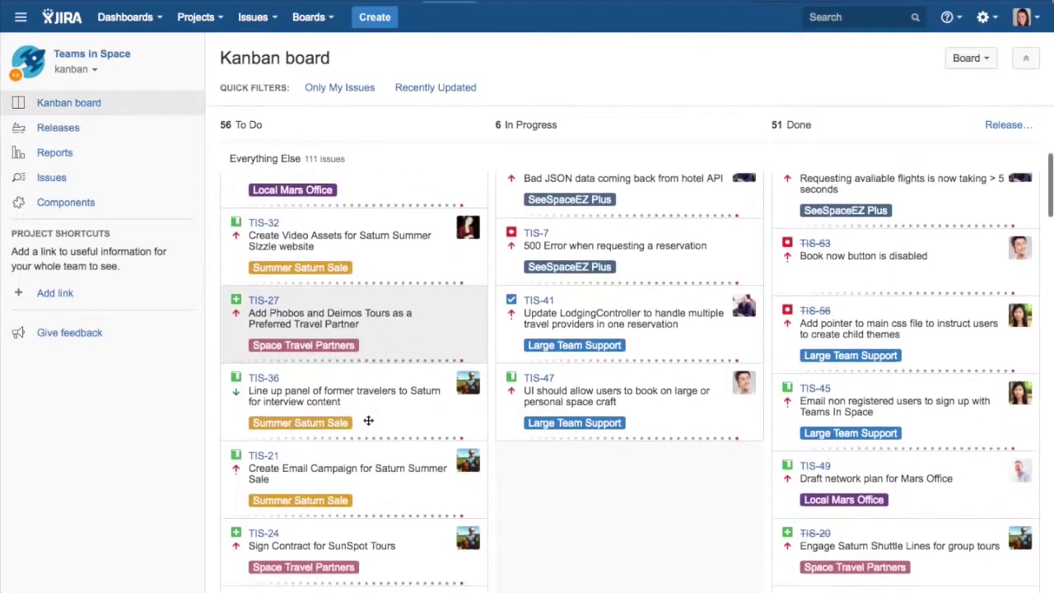
scroll(365, 395, "up", 12)
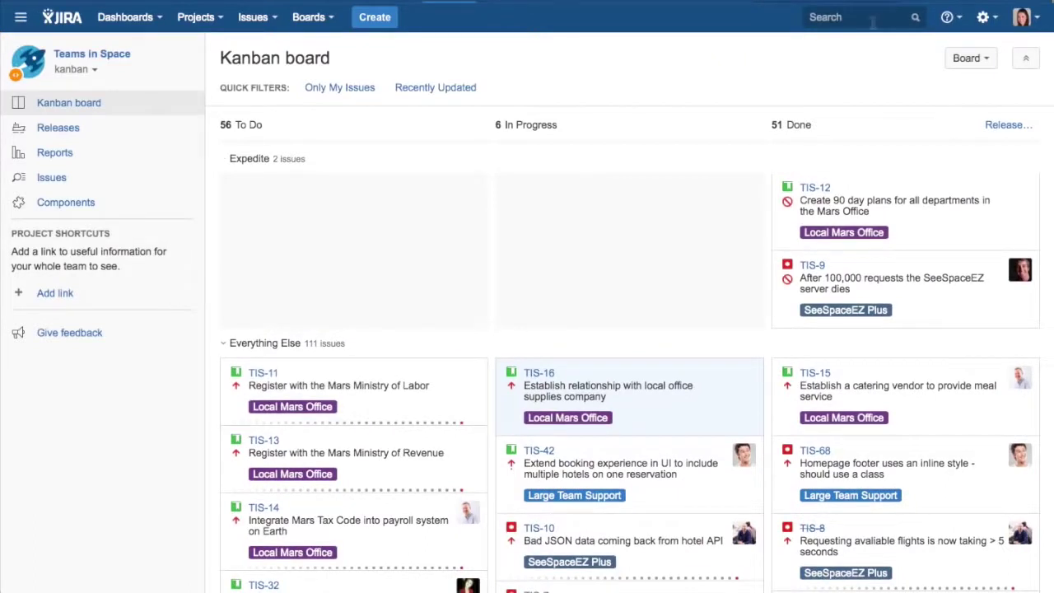
In the kanban board's column configuration, set the In Progress maximum to 5 issues and return to the board.
left_click(968, 59)
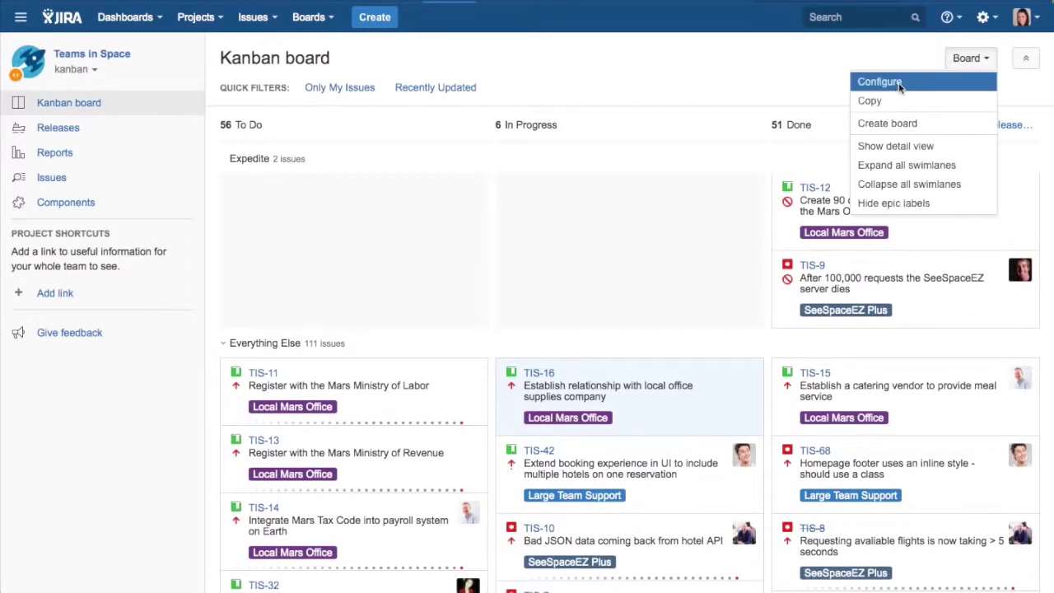
left_click(900, 88)
left_click(105, 149)
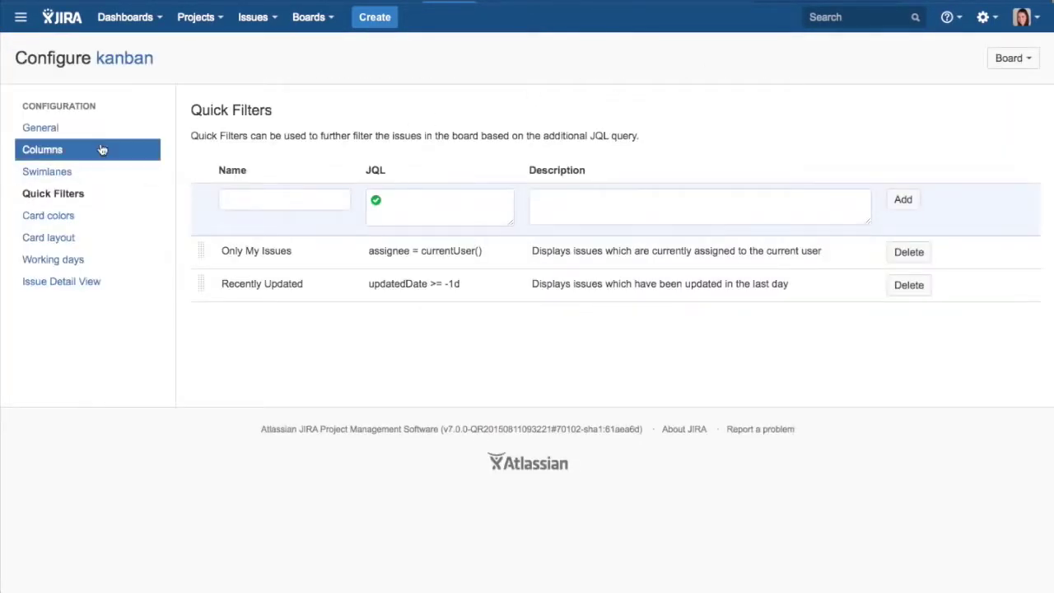
left_click(749, 416)
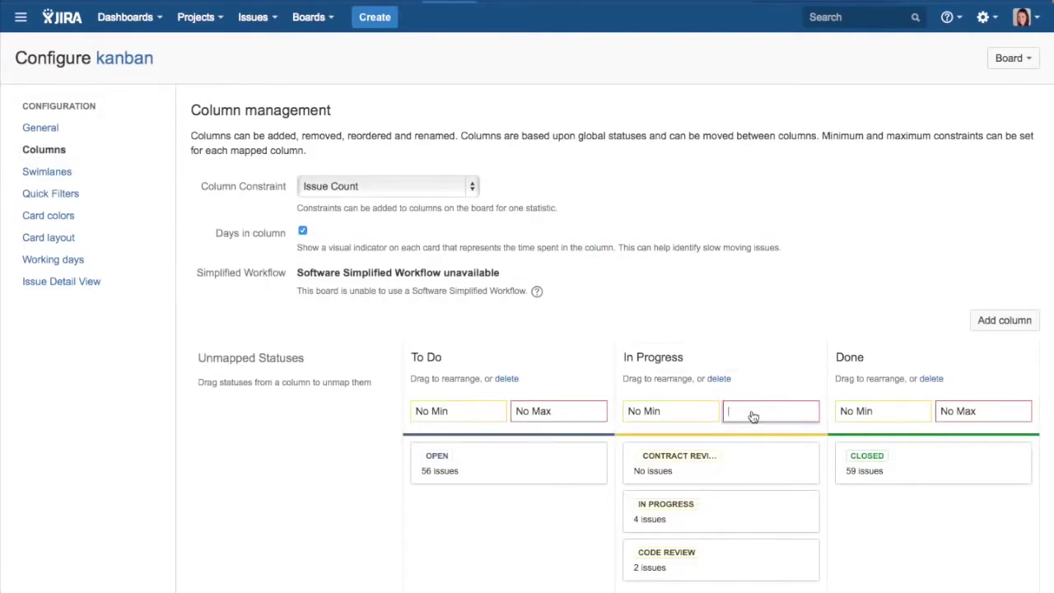
type("5")
left_click(140, 64)
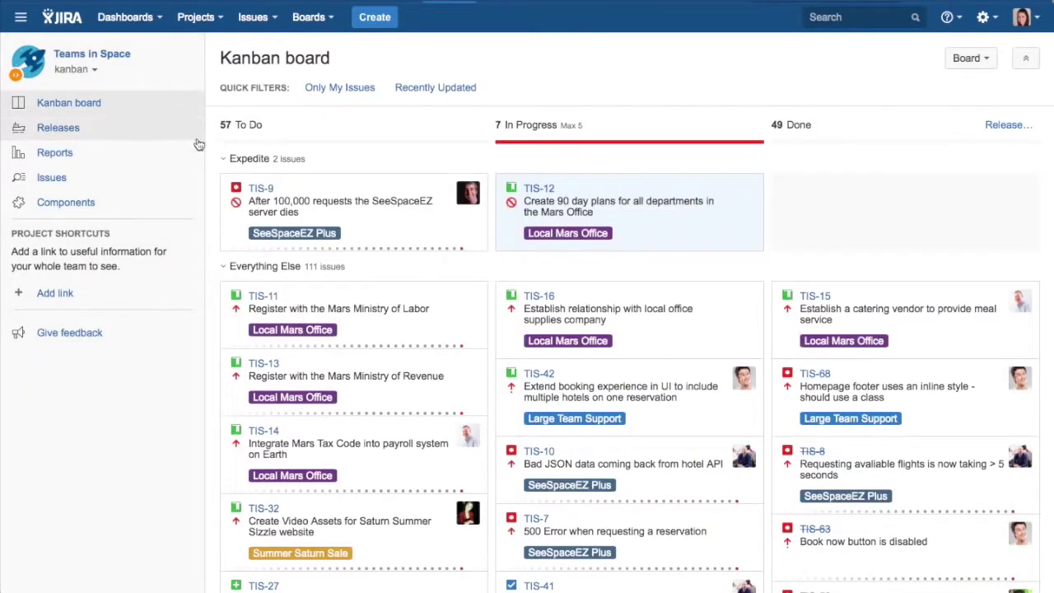
Open the kanban board's Control Chart, narrow it to 12/May/15 to 14/Jun/15, and inspect the large issue cluster and the TIS-23 outlier.
left_click(126, 152)
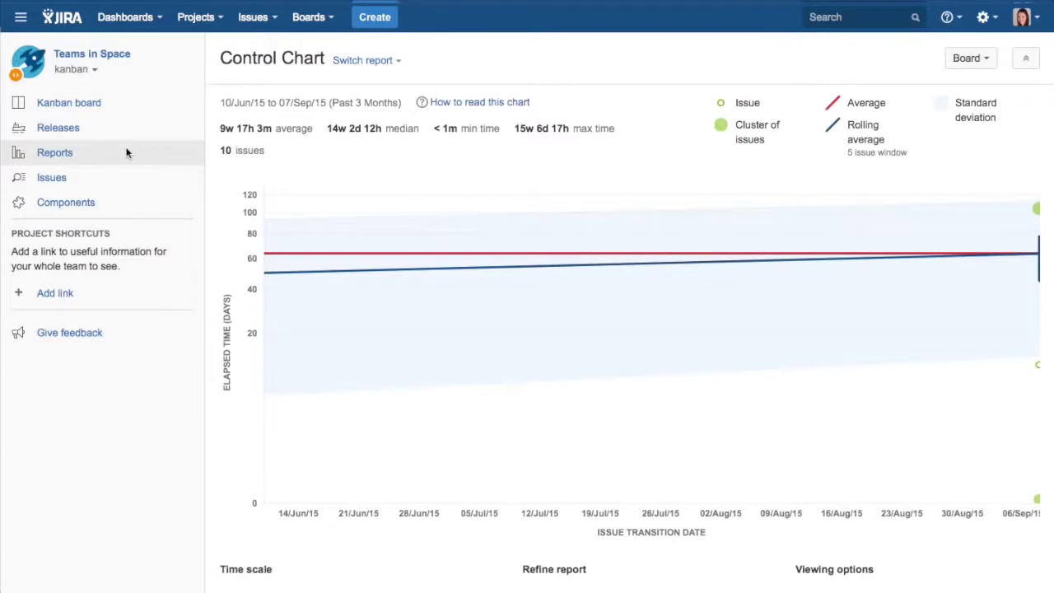
mouse_move(373, 353)
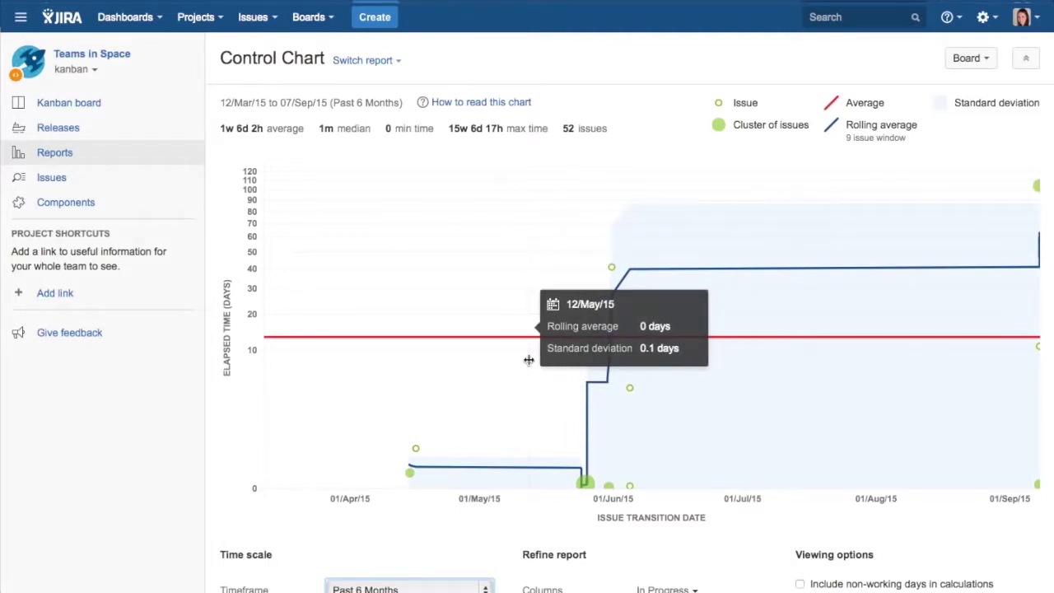
left_click_drag(529, 359, 670, 379)
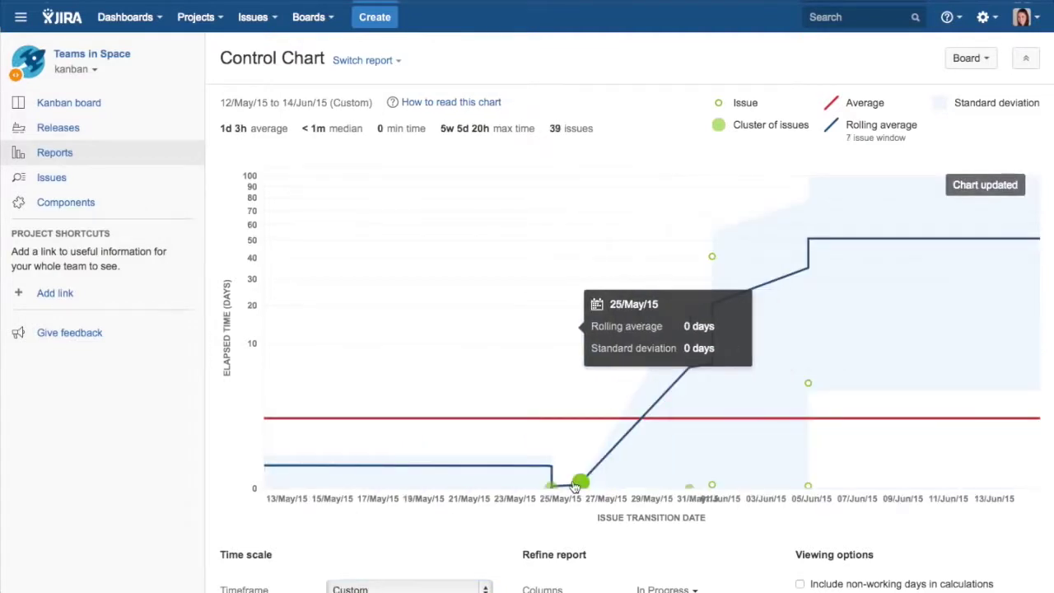
mouse_move(581, 484)
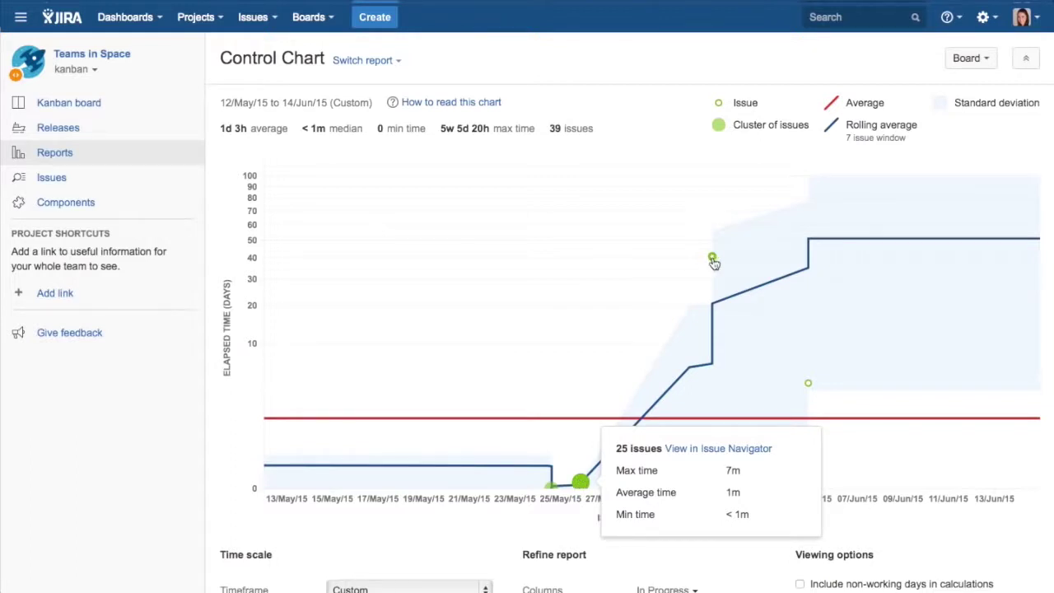
mouse_move(713, 260)
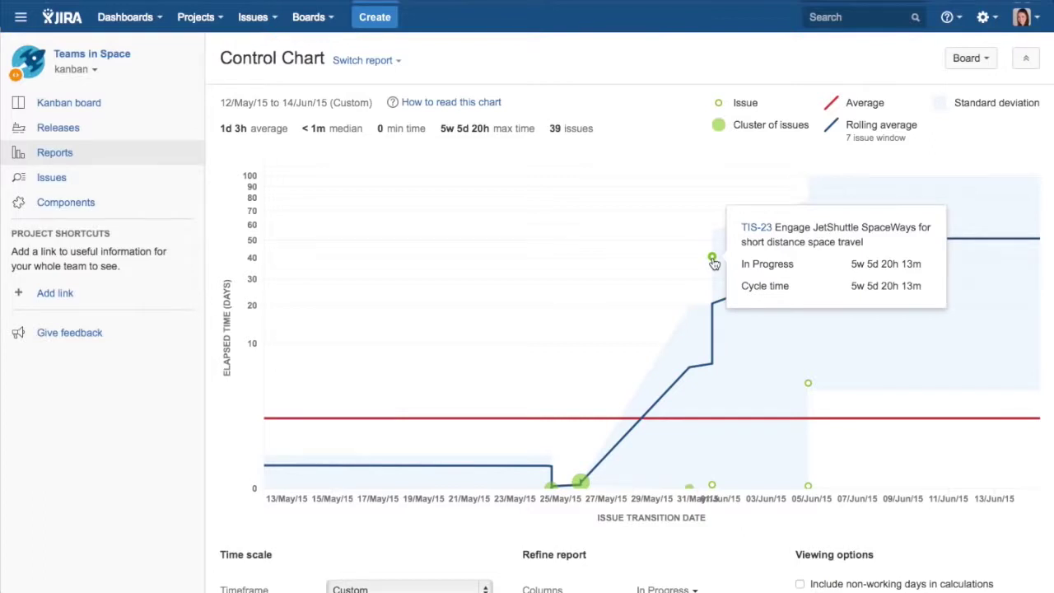
Edit the kanban board's filter query to also require the component Space Travel, and run the query.
left_click(970, 58)
left_click(879, 81)
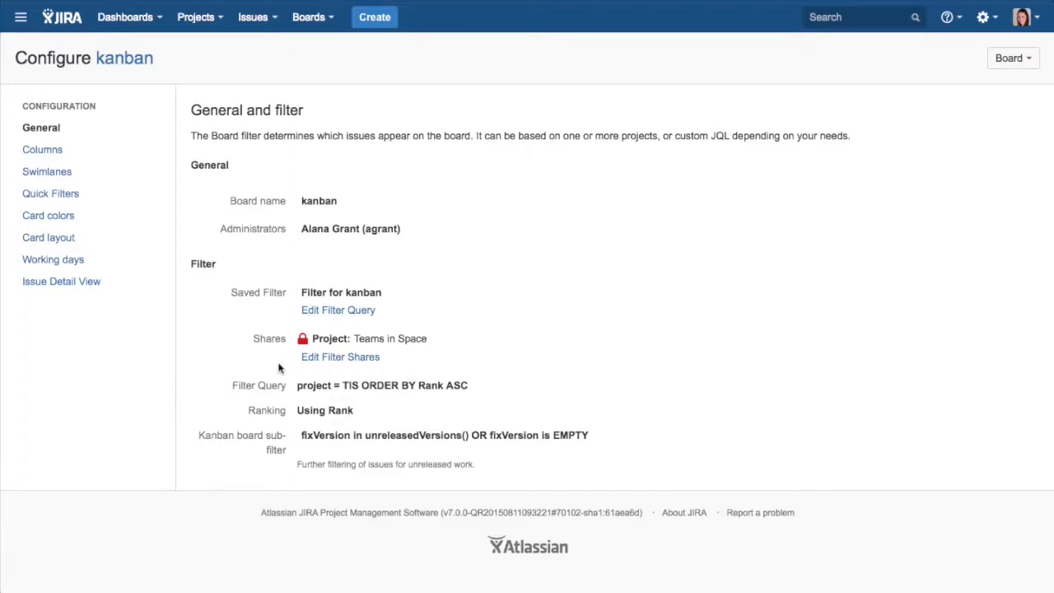
left_click(327, 312)
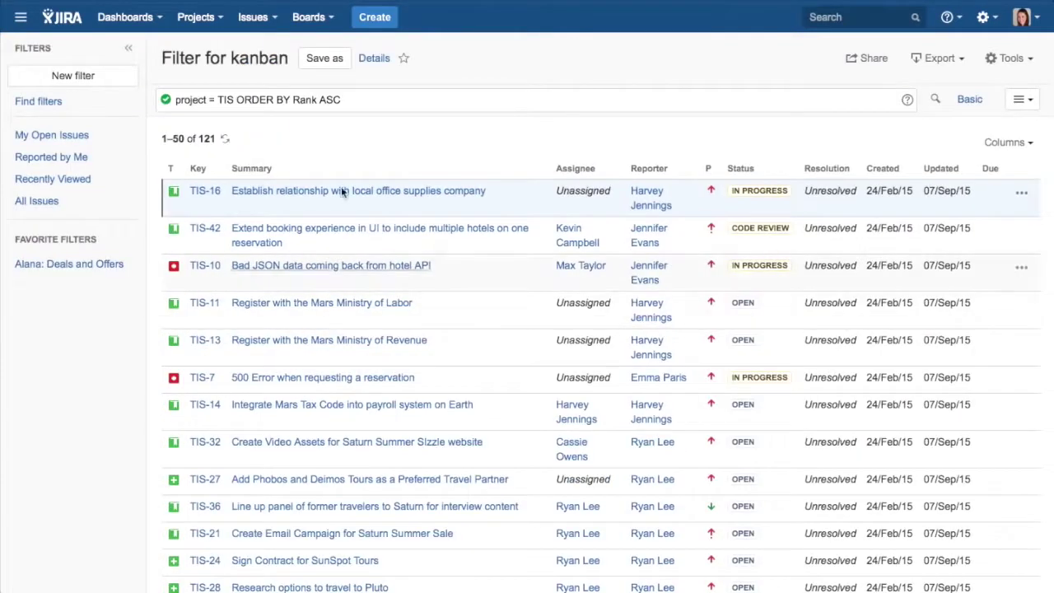
left_click(236, 99)
type("and compon")
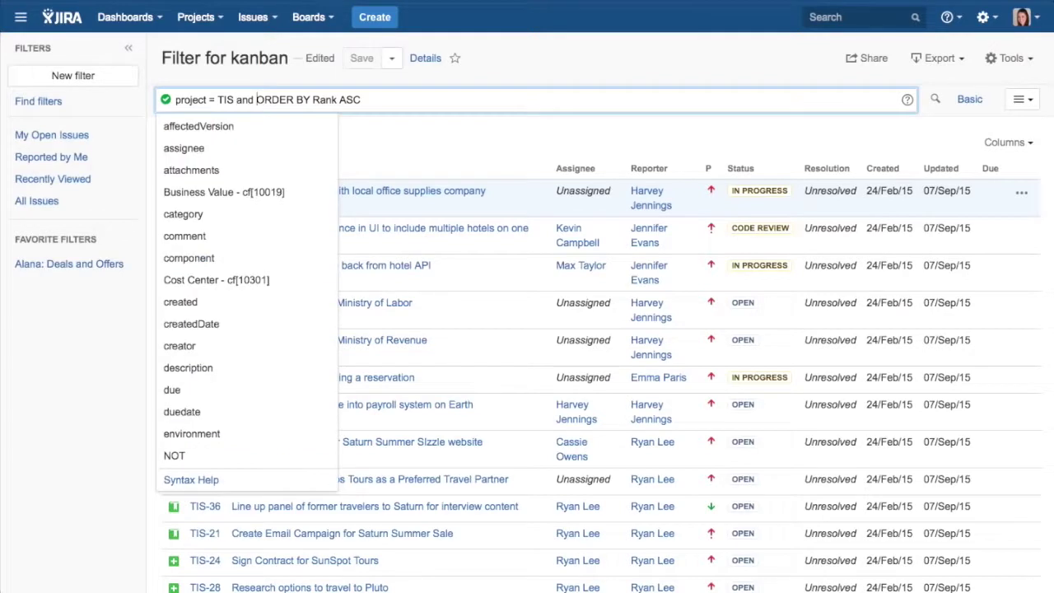
type("ent =")
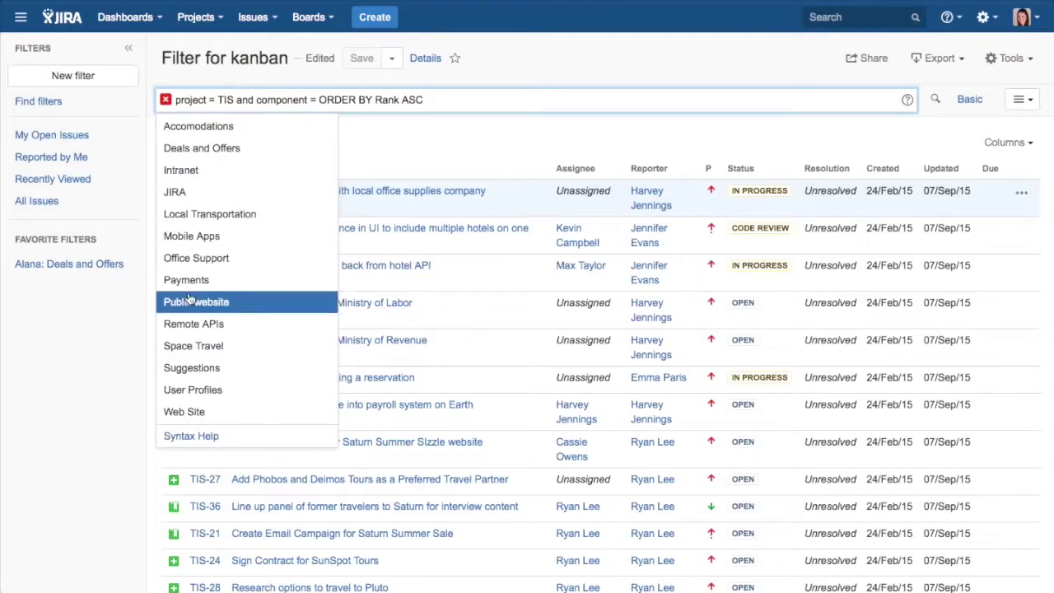
left_click(193, 346)
key("Return")
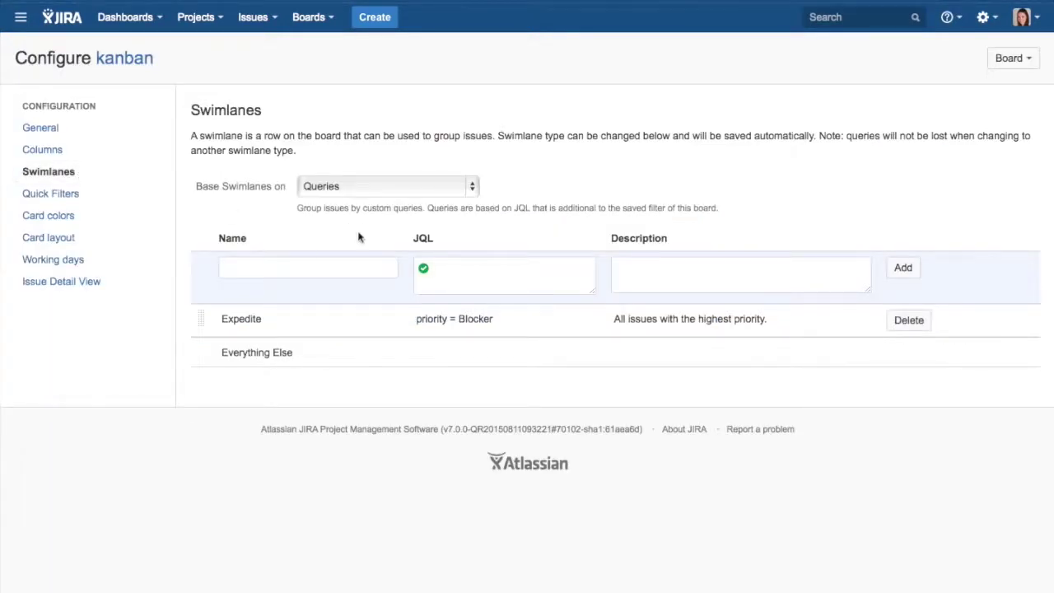
Add a query-based swimlane named Suggestions with the JQL component = Suggestions.
left_click(383, 276)
type("Suggestions")
left_click(435, 269)
type("componen")
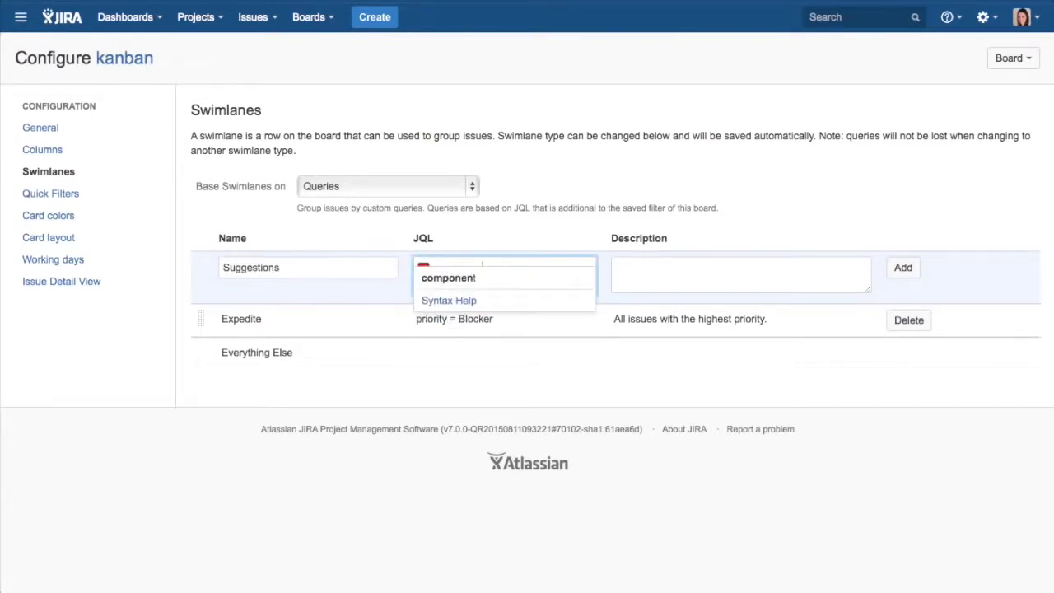
key("Down")
key("Return")
type("= ")
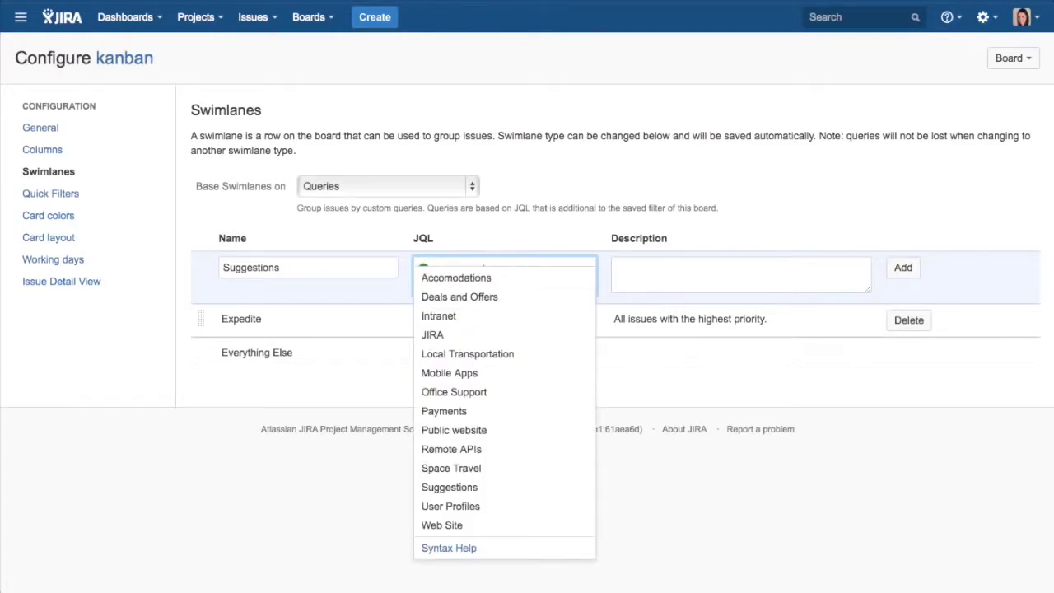
type("Sug")
left_click(449, 279)
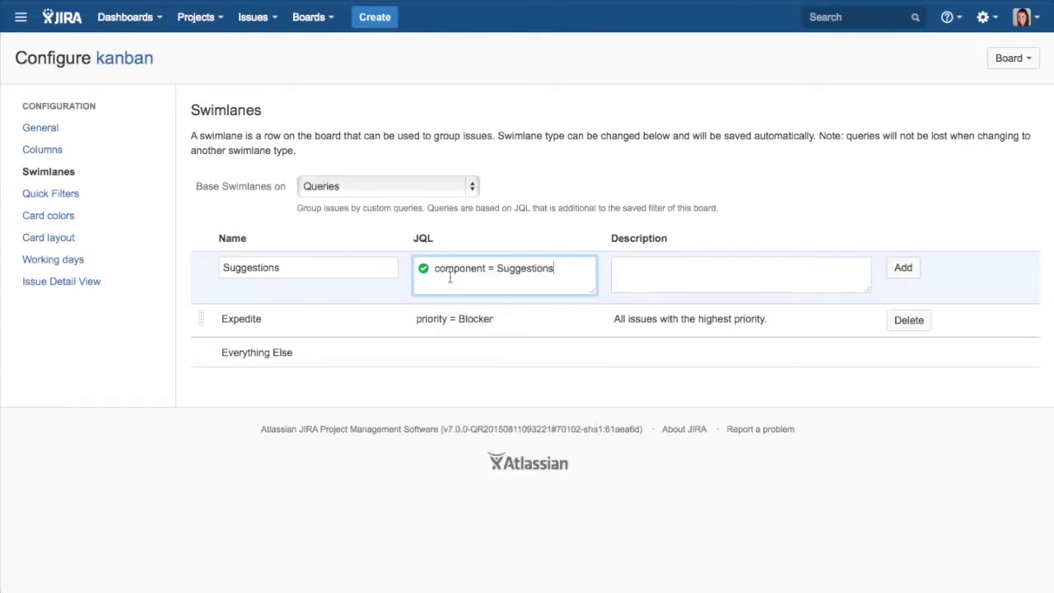
left_click(911, 272)
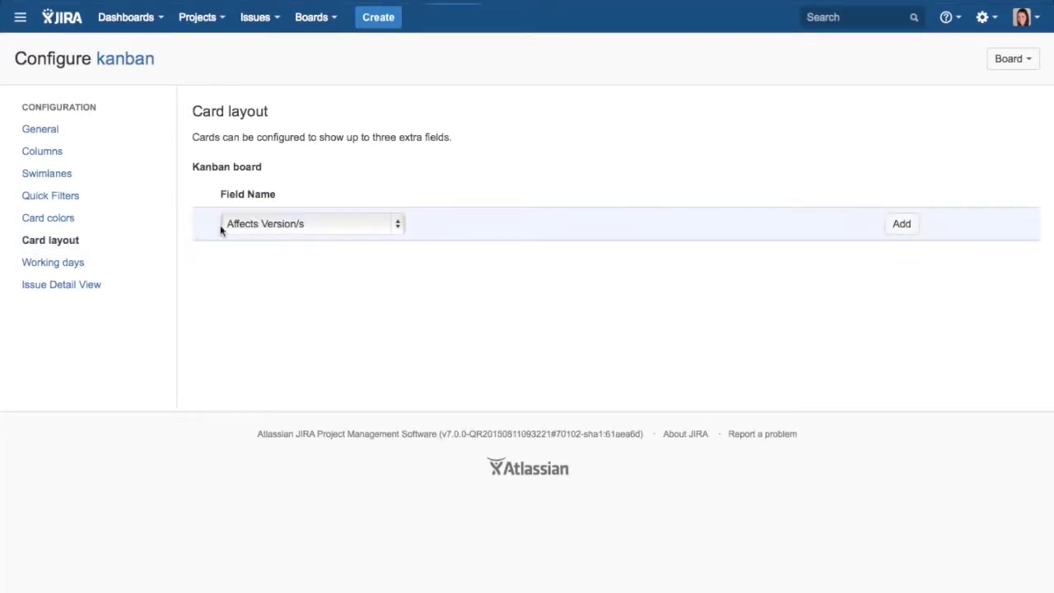
Add the fields Due Date, Component/s and Epic Link to the kanban board's card layout.
left_click(266, 224)
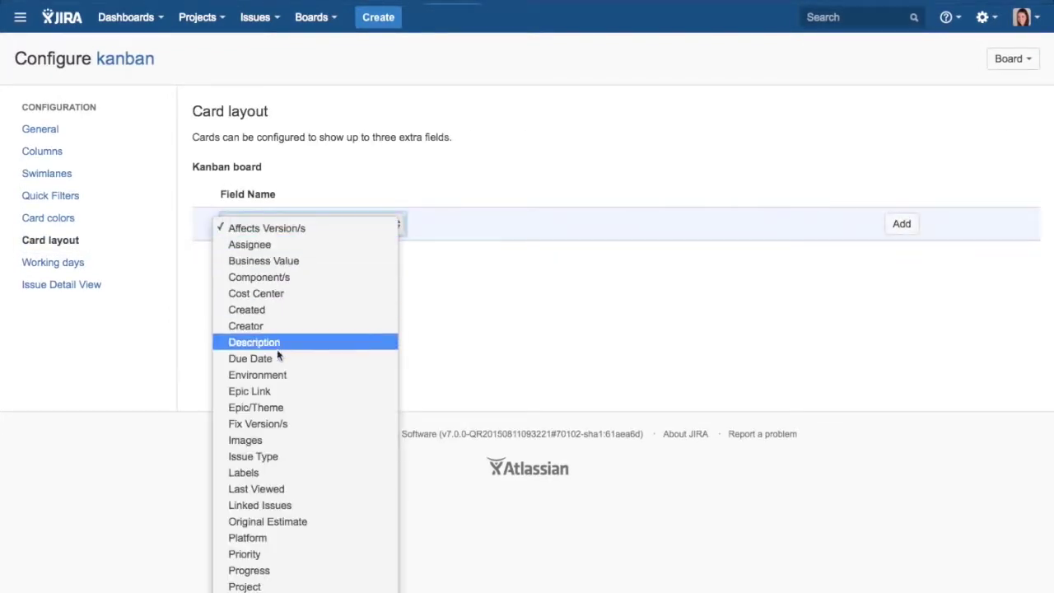
left_click(345, 358)
left_click(900, 224)
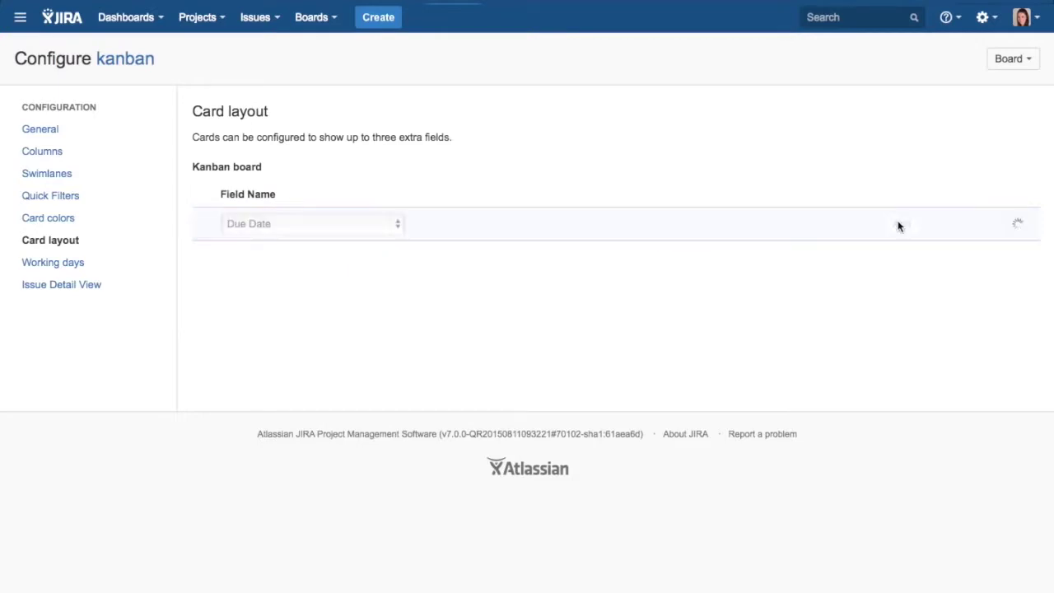
left_click(321, 225)
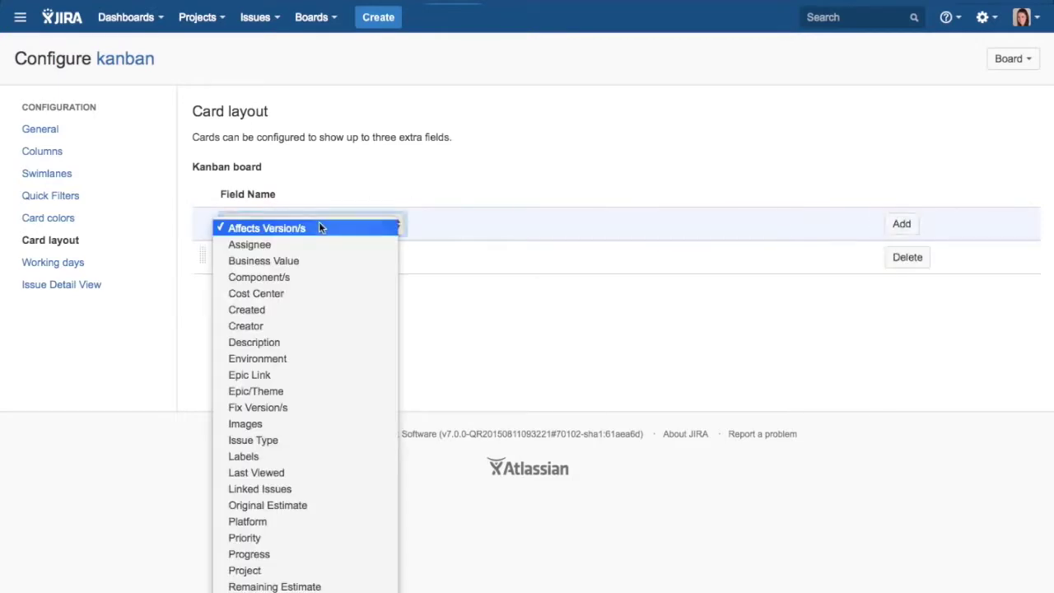
left_click(307, 278)
left_click(902, 225)
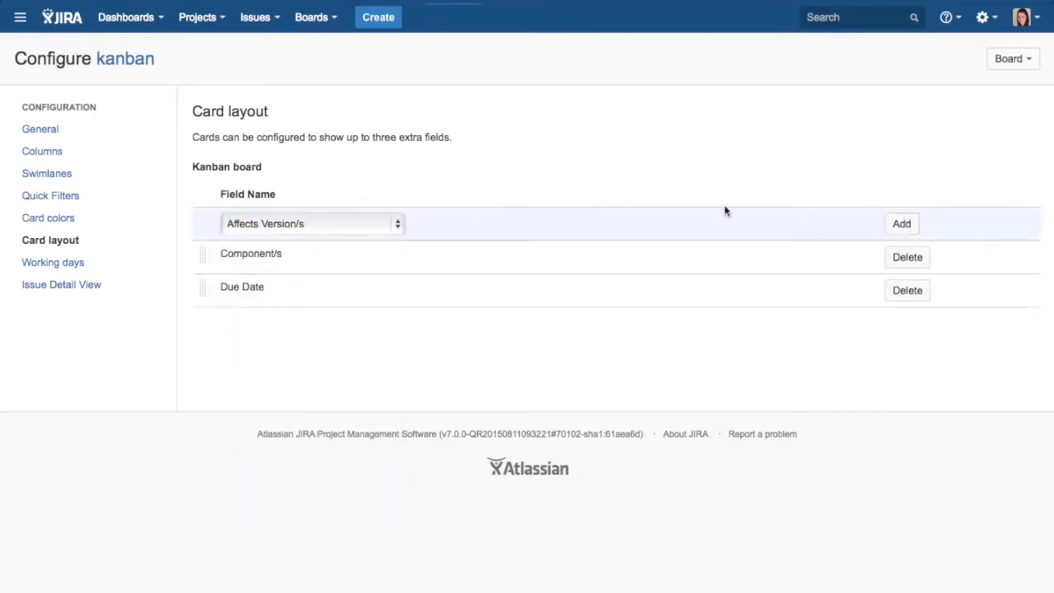
left_click(362, 223)
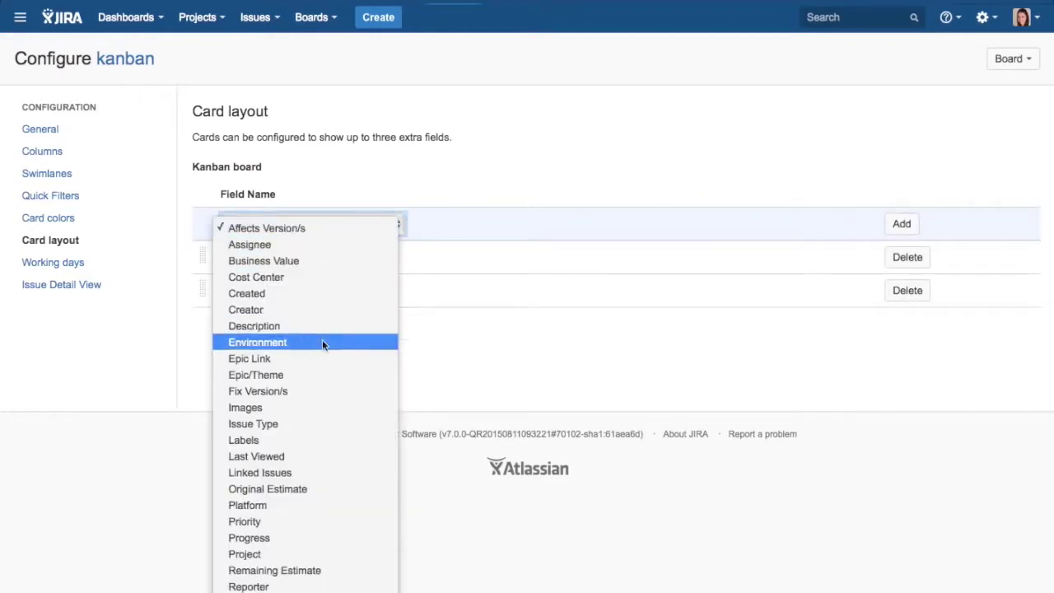
left_click(318, 360)
left_click(898, 224)
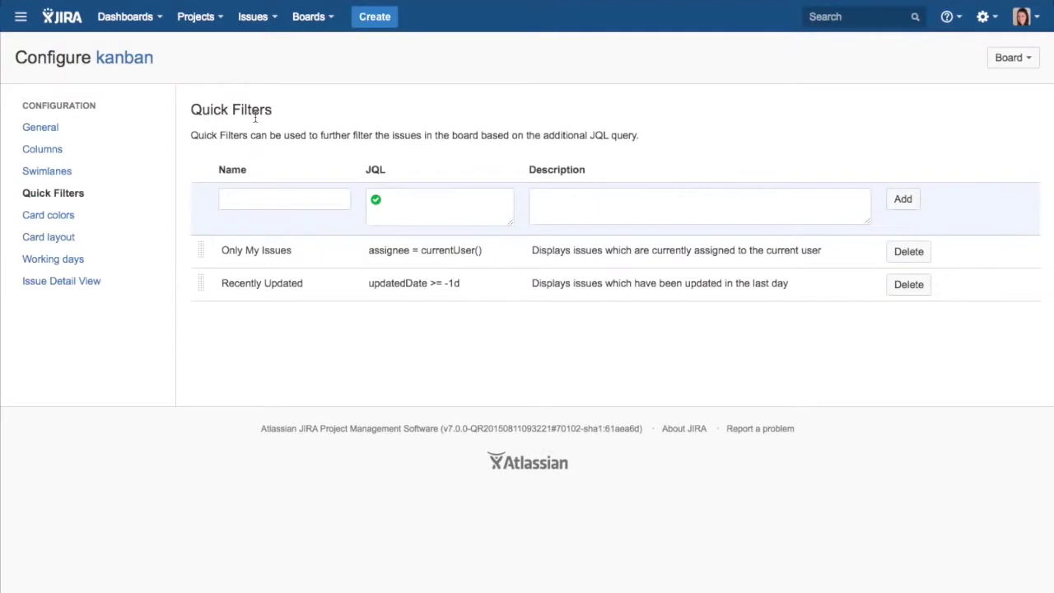
Add a quick filter named Hardware with a JQL condition on the issue labels.
left_click(262, 198)
type("Hardware")
left_click(446, 198)
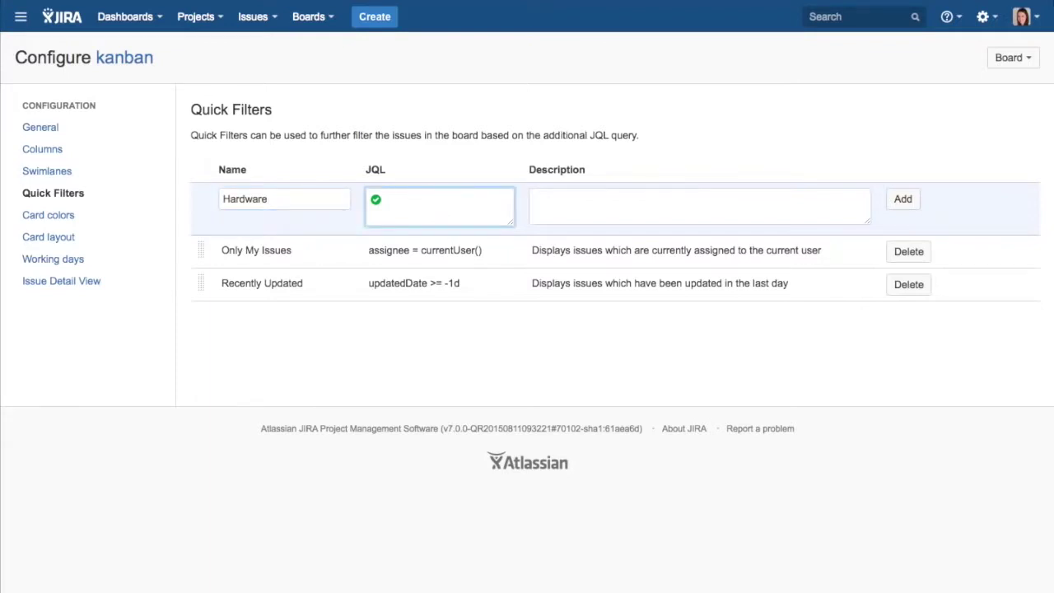
type("label")
key("Down")
key("Return")
type("=")
key("Down")
key("Return")
left_click(912, 199)
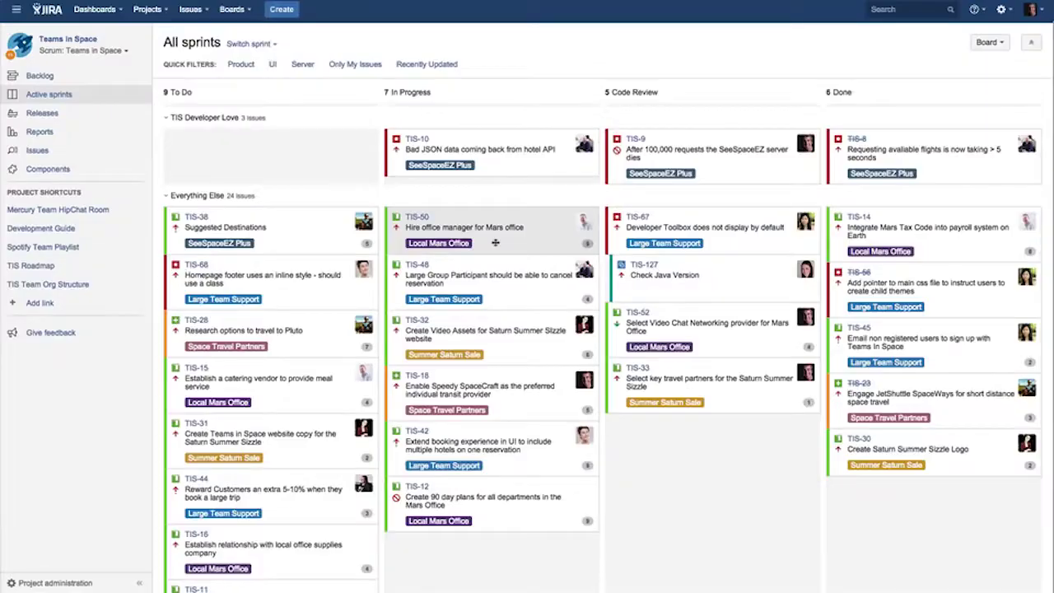
On the Scrum board's active sprints, move issue TIS-50 from In Progress to Code Review and on to Done.
left_click_drag(494, 239, 715, 240)
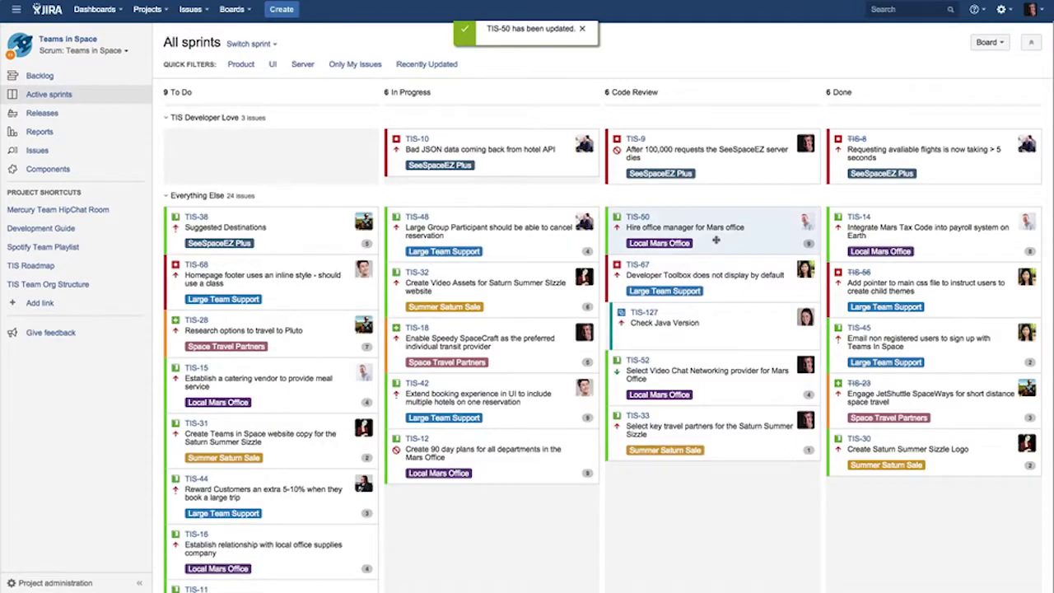
left_click_drag(715, 240, 932, 239)
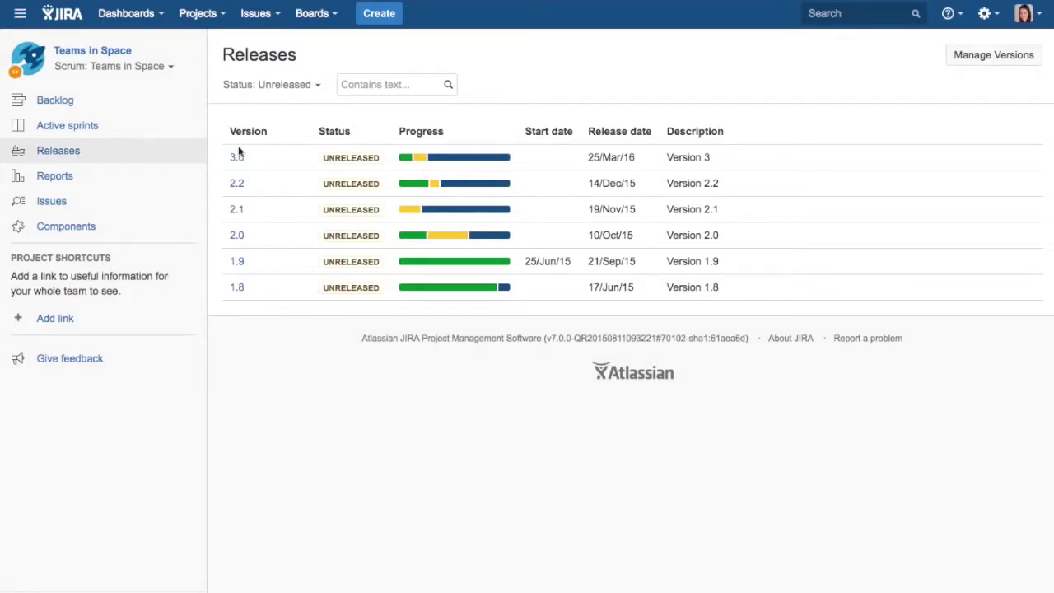
Extend the status filter of the Releases list to include released versions alongside the unreleased ones.
left_click(315, 87)
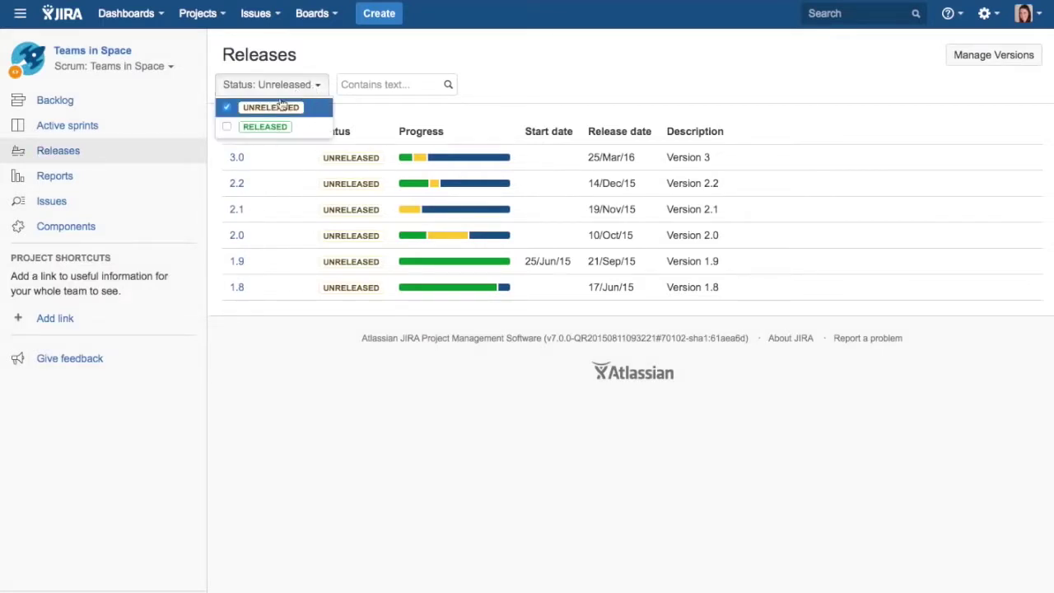
left_click(227, 129)
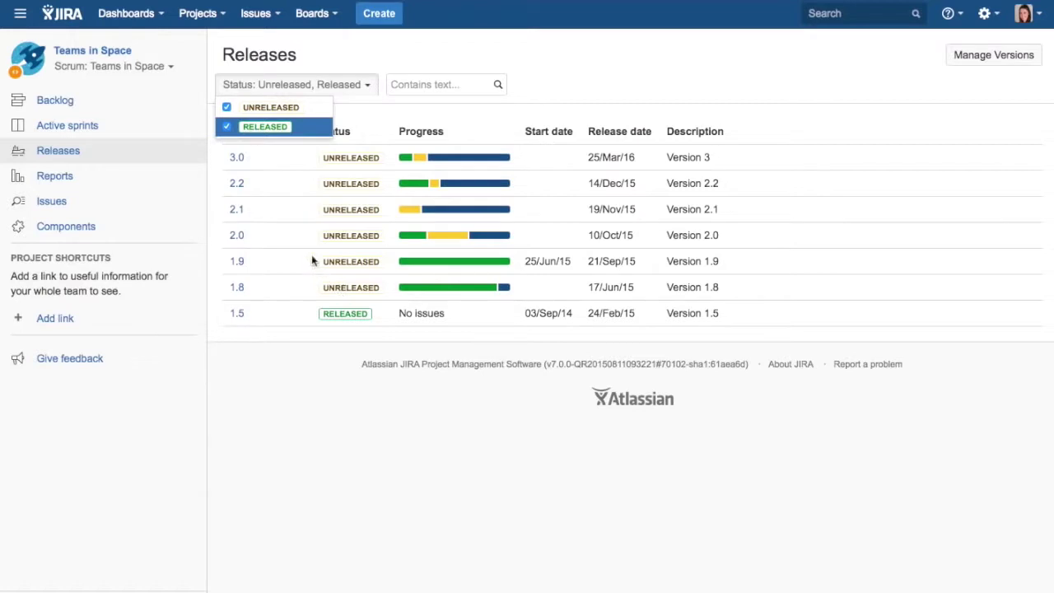
key("Escape")
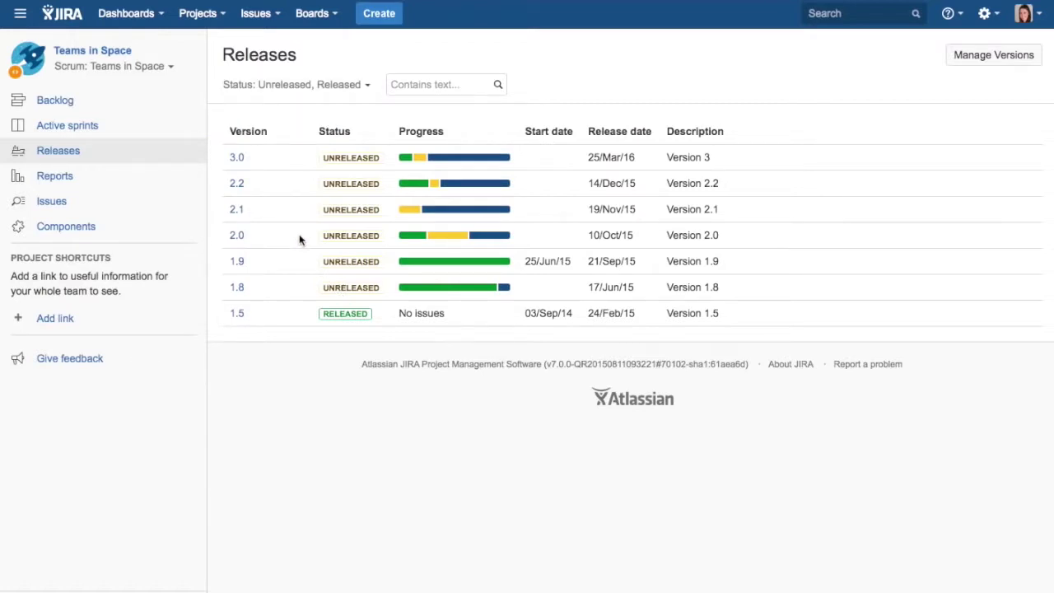
Open version 1.9 and, among its done issues, inspect the pull requests linked to TIS-73.
left_click(237, 261)
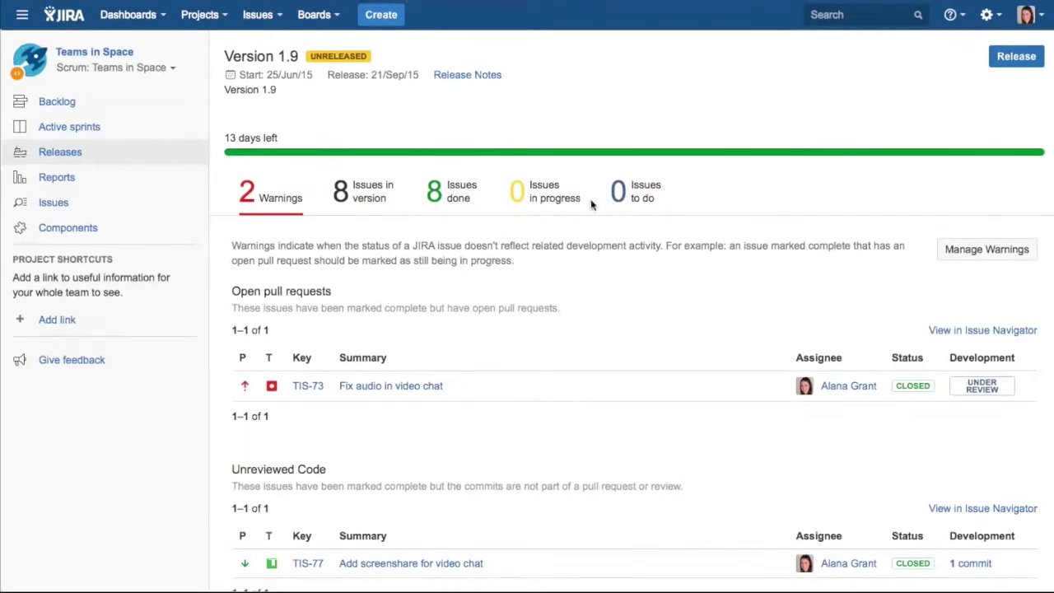
left_click(451, 205)
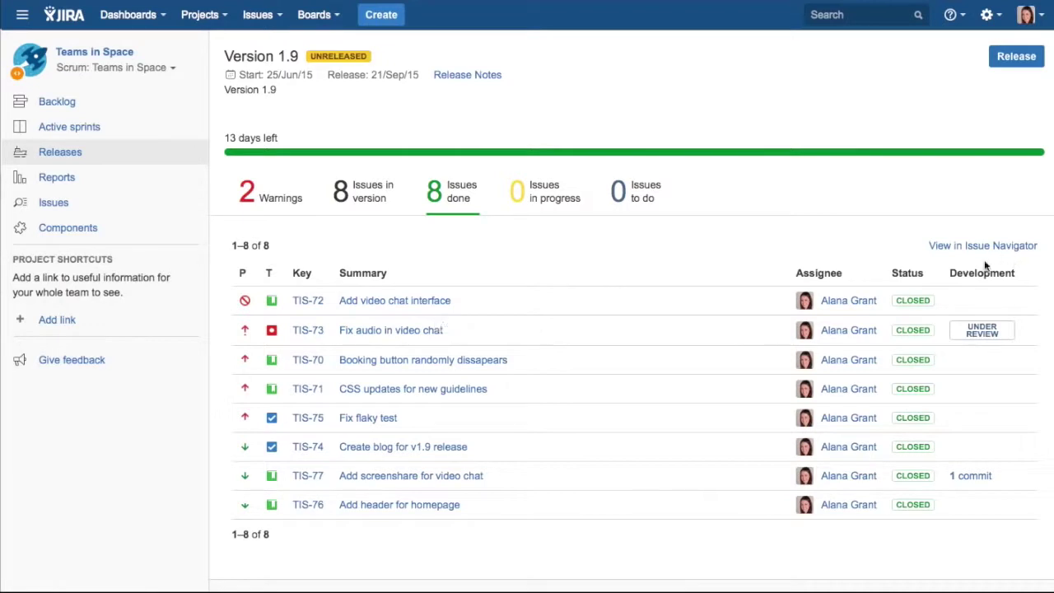
left_click(982, 333)
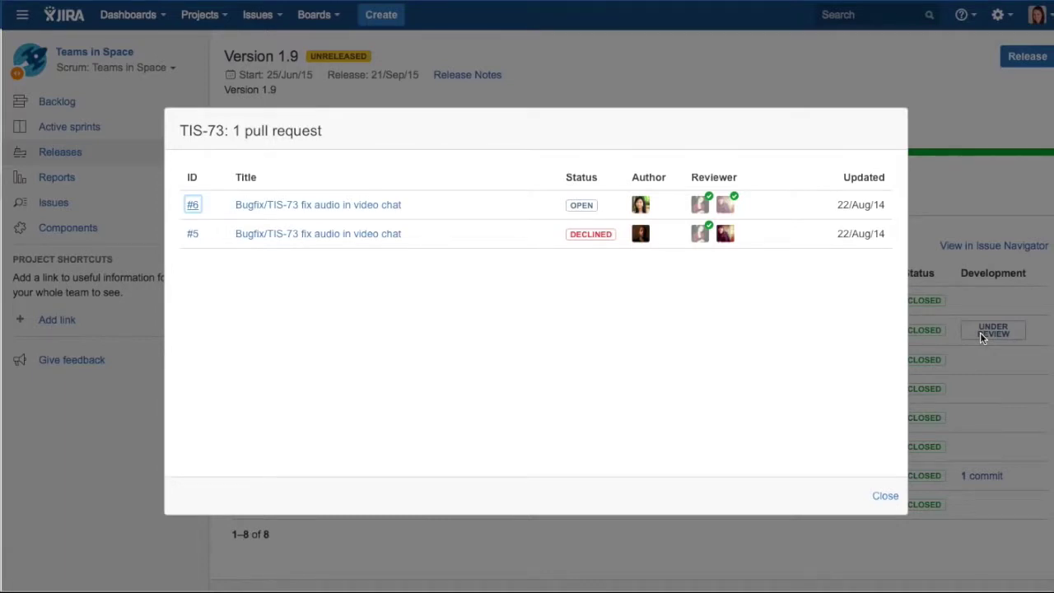
left_click(885, 496)
Review the warnings for version 1.9, checking the pull request details behind the TIS-73 open pull request warning.
left_click(274, 204)
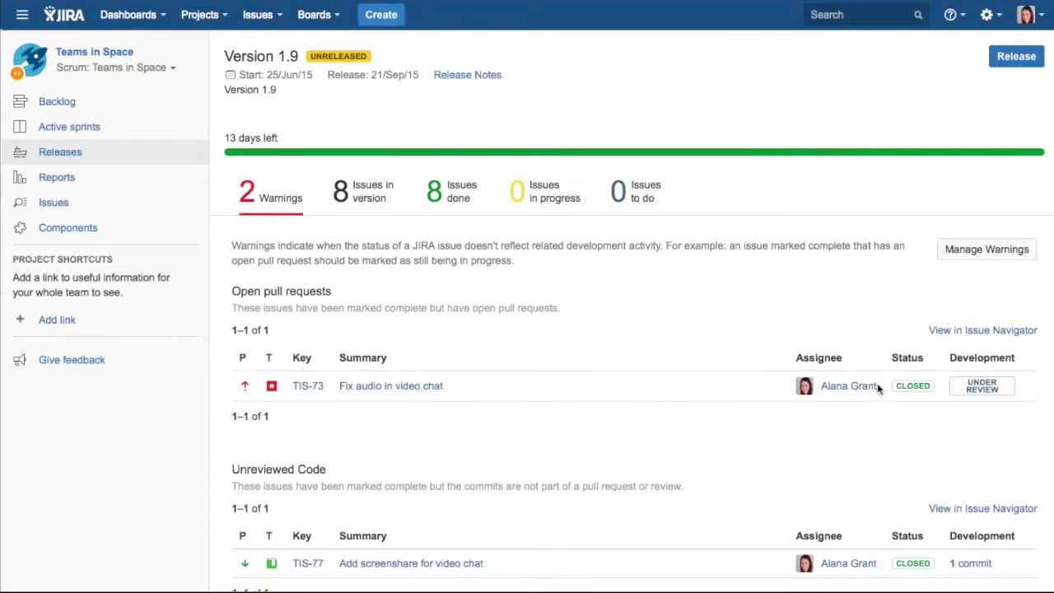
mouse_move(926, 384)
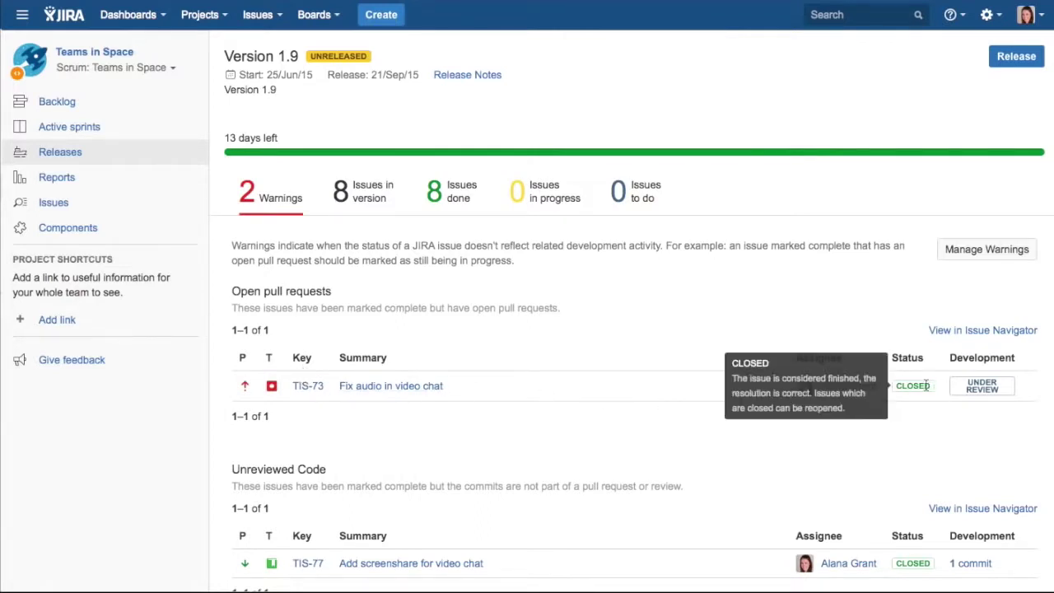
left_click(973, 389)
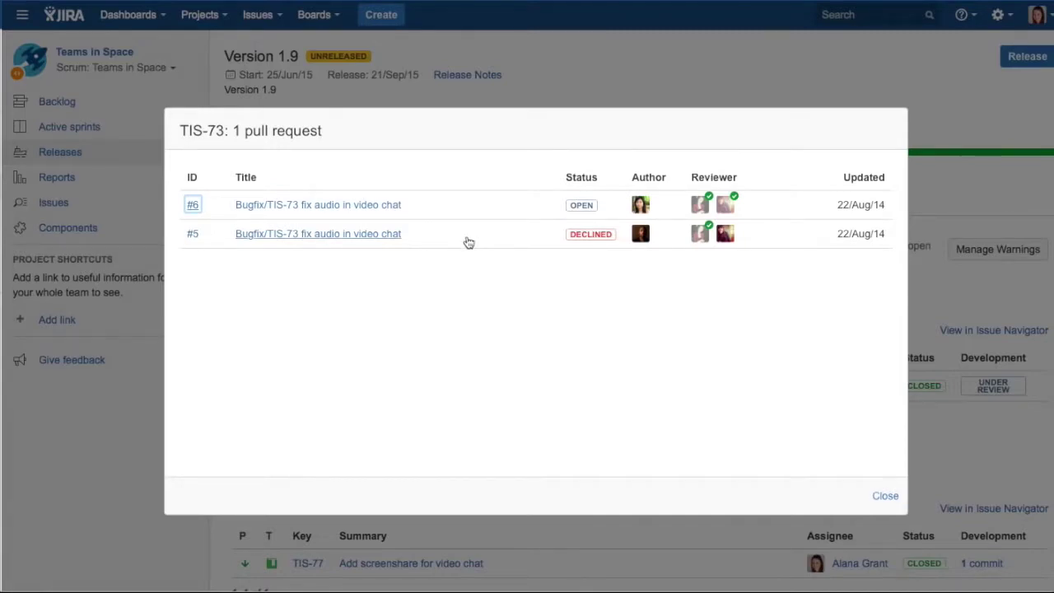
left_click(883, 495)
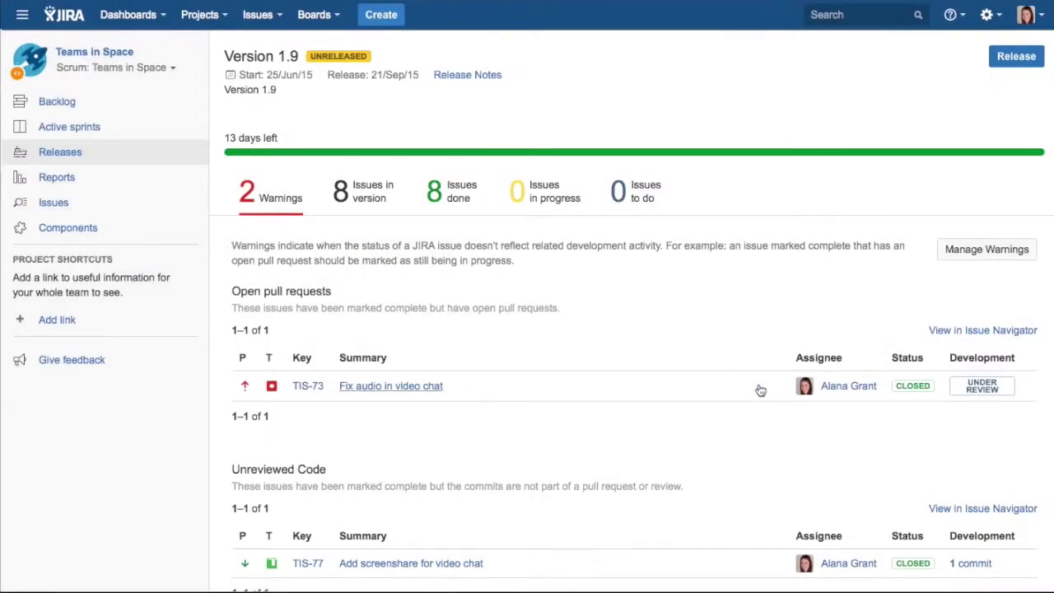
scroll(741, 437, "down", 1)
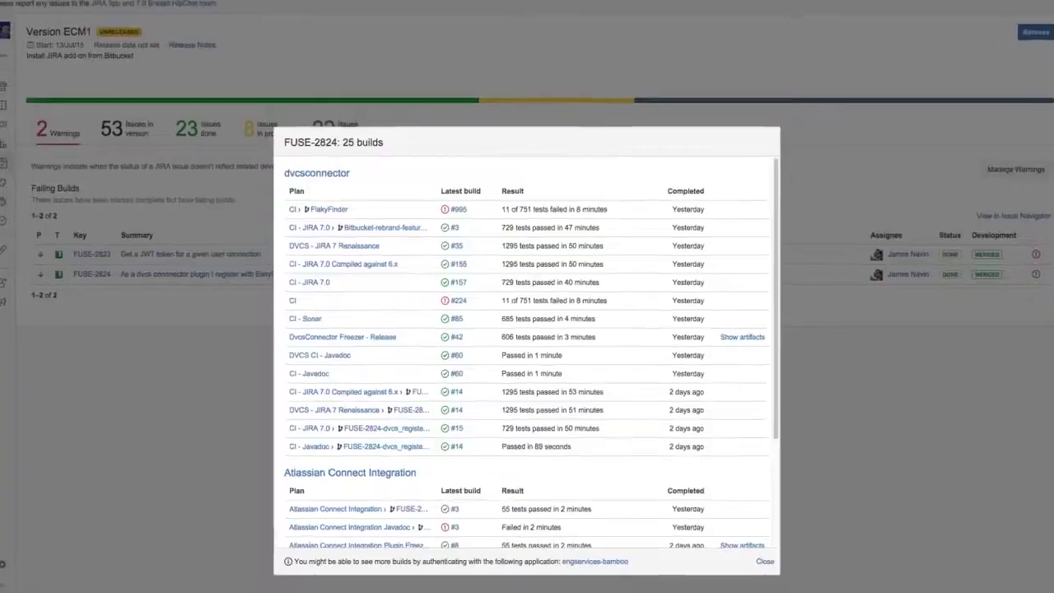